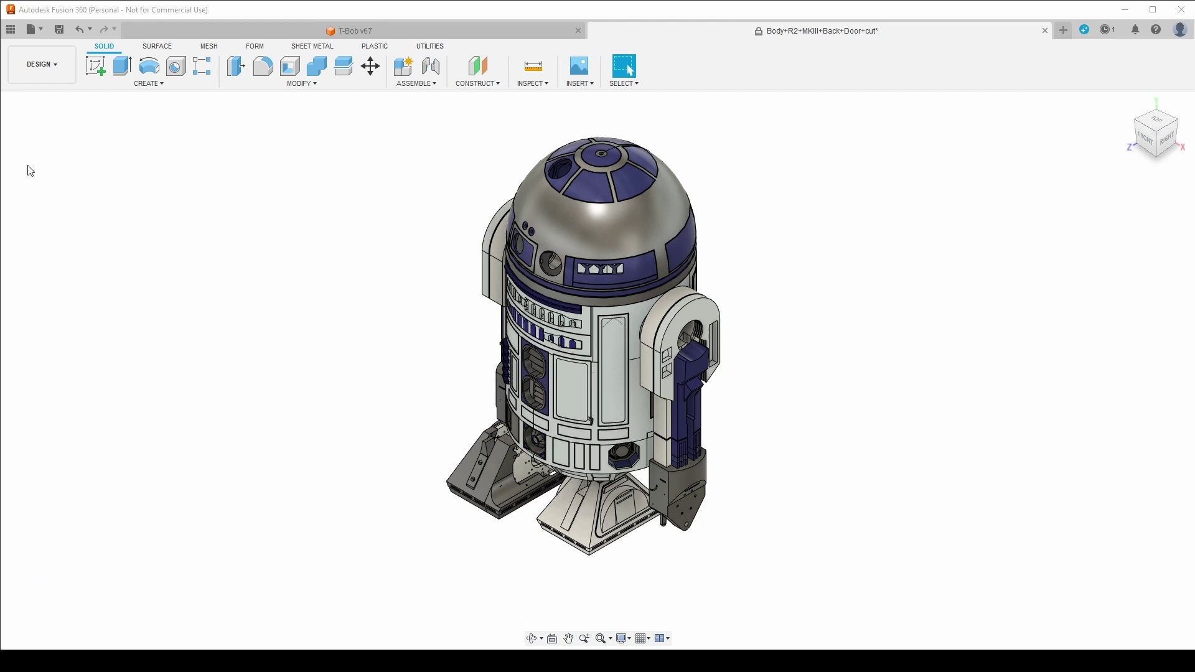
# - Hide the droid's dome, body doors, blue front details and internal mechanisms
pyautogui.press('v')
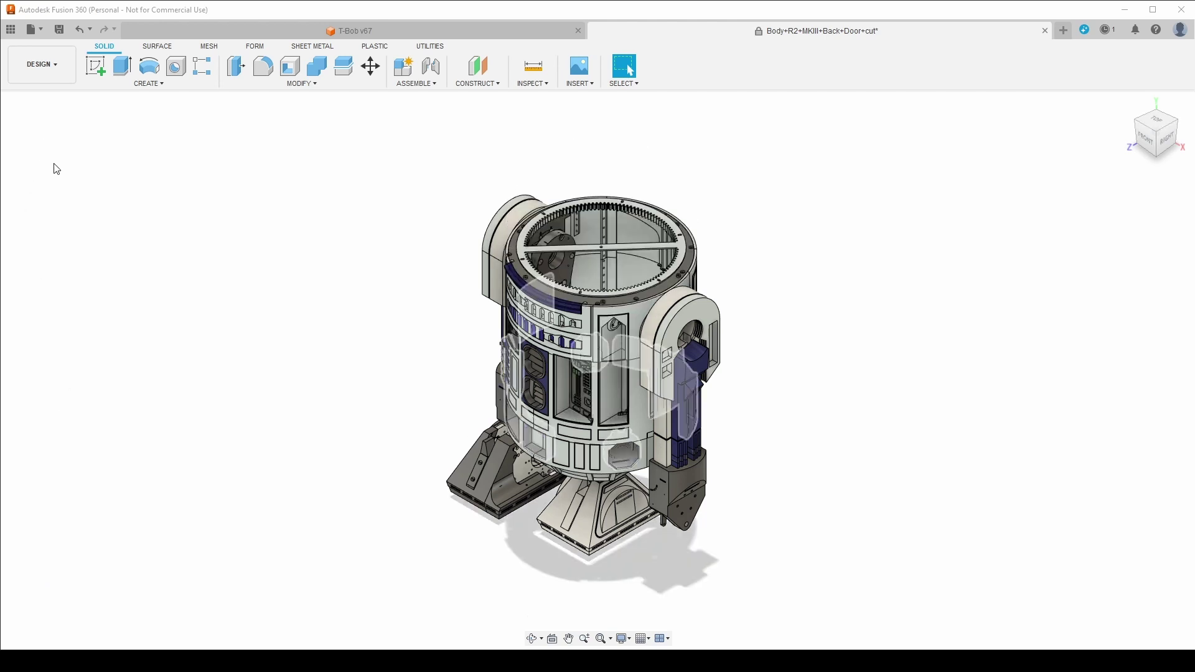
pyautogui.press('v')
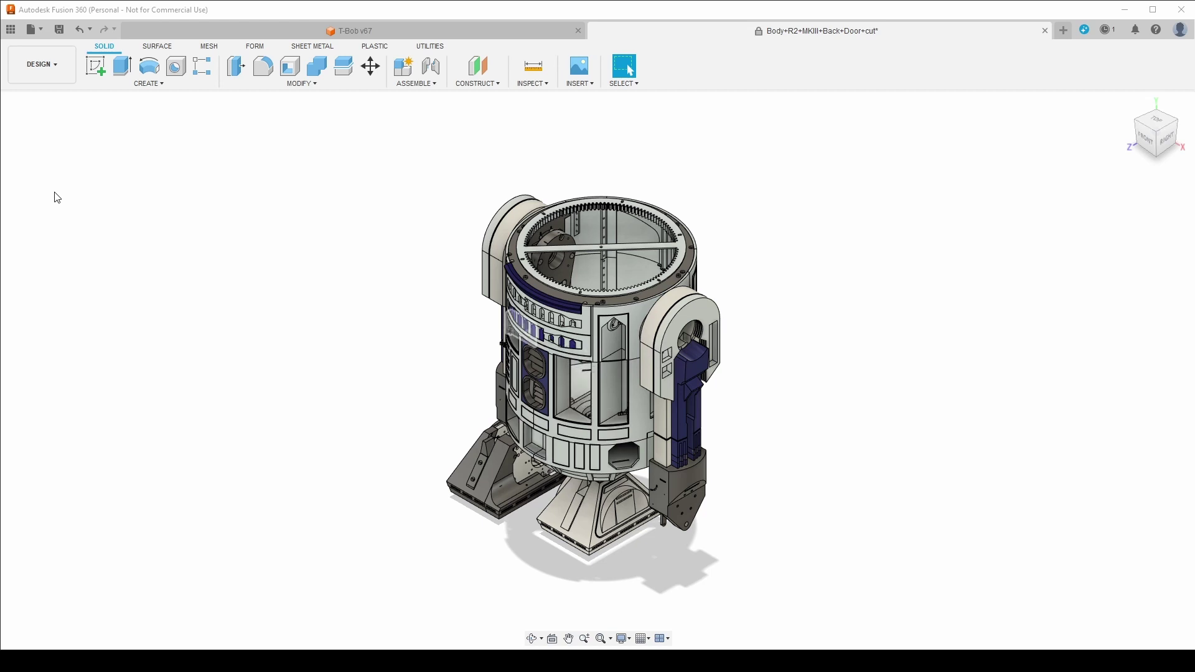
pyautogui.press('v')
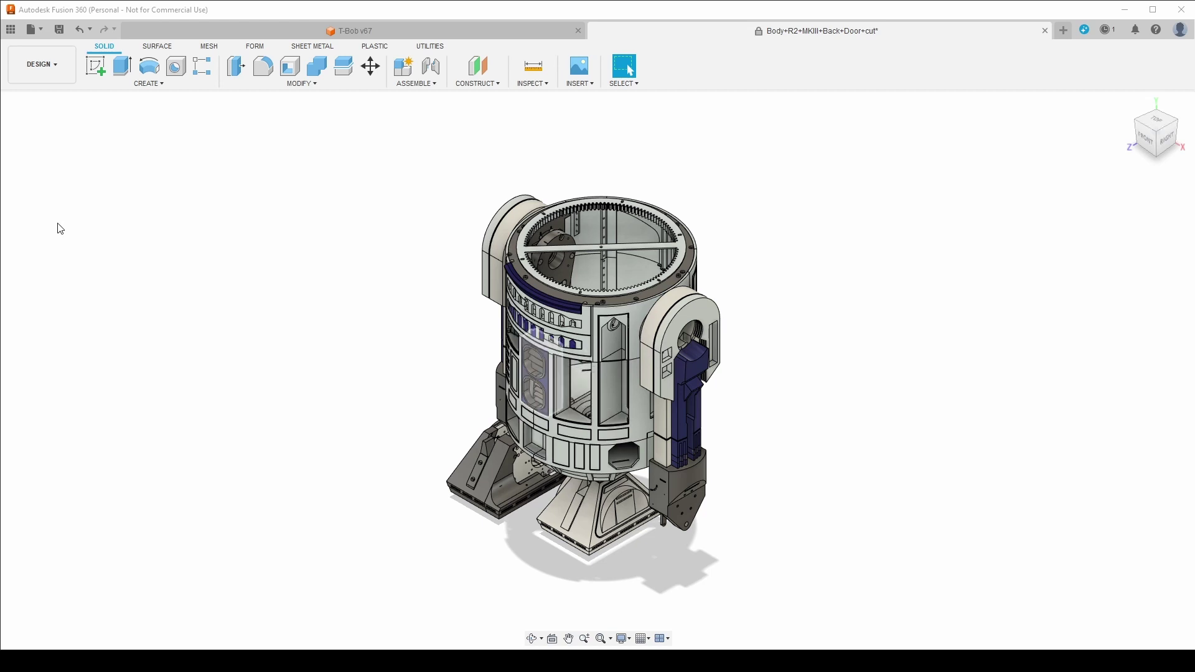
pyautogui.press('v')
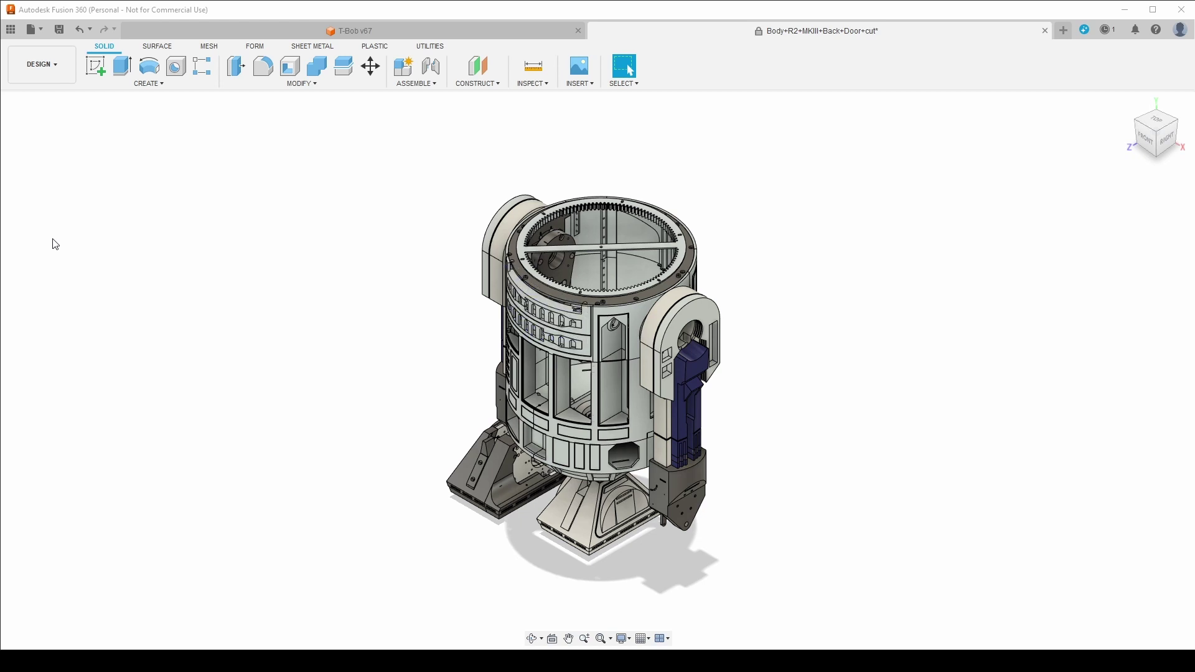
pyautogui.press('v')
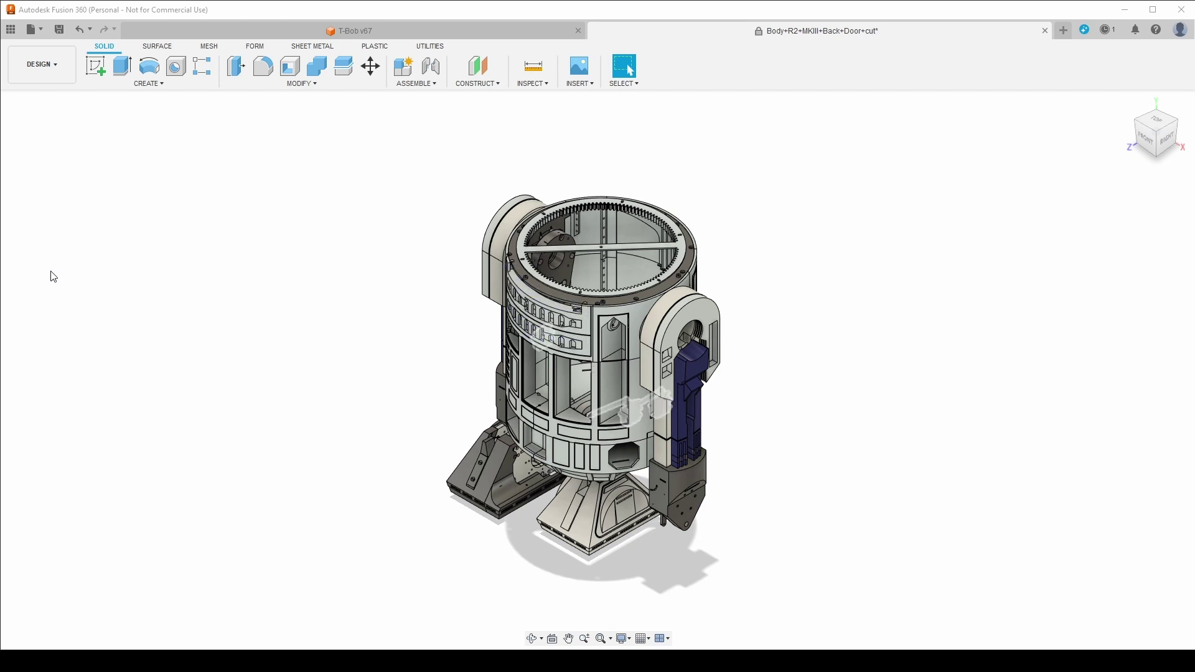
# - Hide the legs, feet, top ring and toothed dome gear, leaving only the cylindrical body shell
pyautogui.press('v')
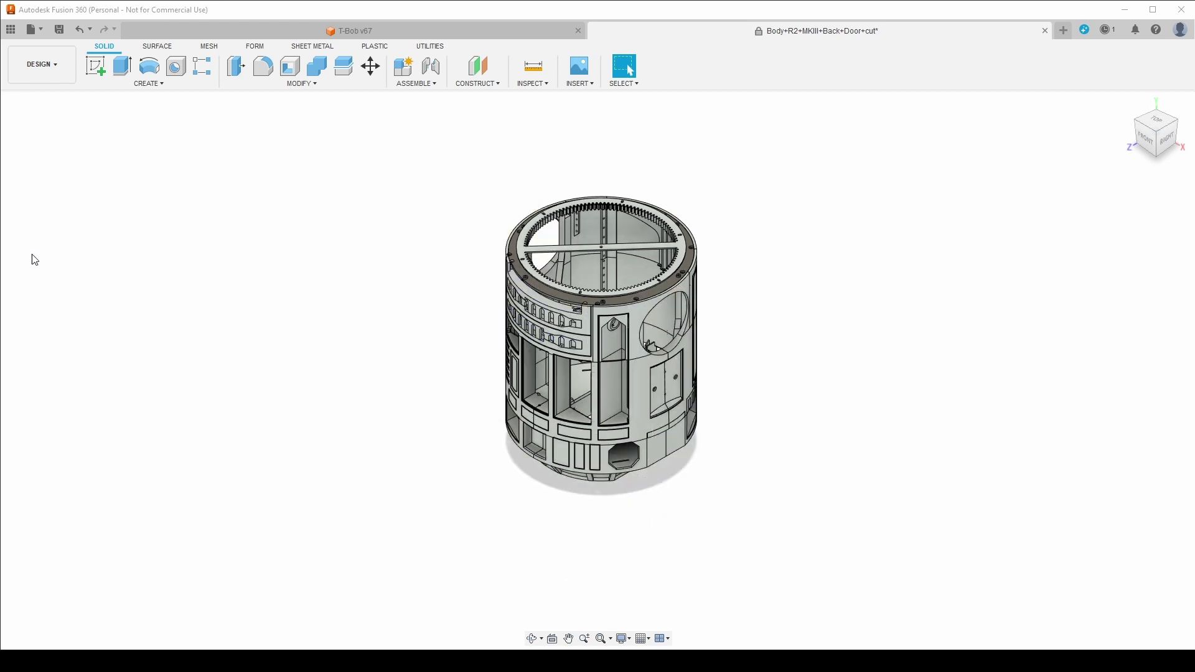
pyautogui.press('v')
pyautogui.press('v')
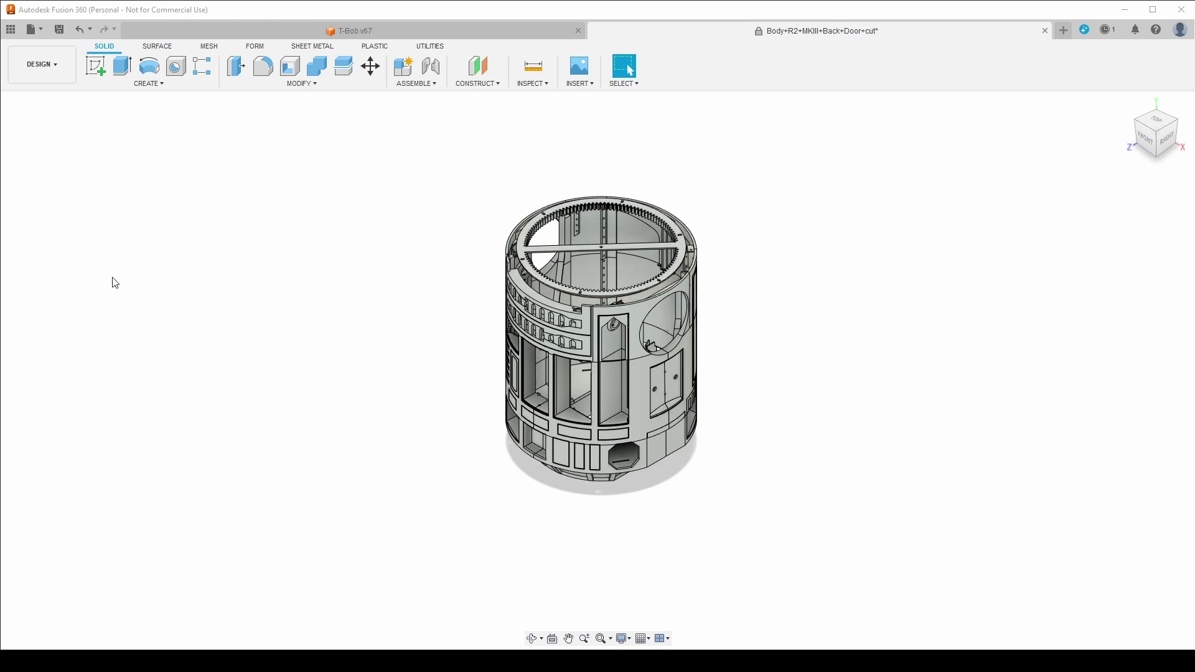
pyautogui.press('v')
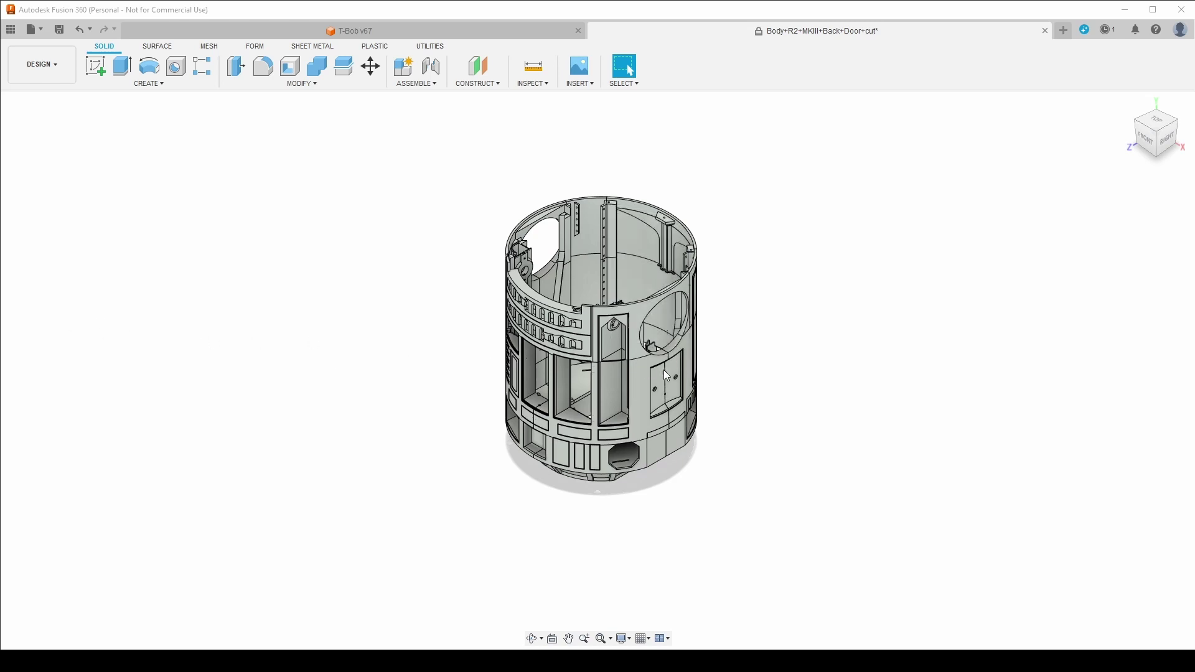
# - Examine the body shell's upper rim and interior, its back panels and the round shoulder opening on the right side
pyautogui.scroll(2, 664, 359)
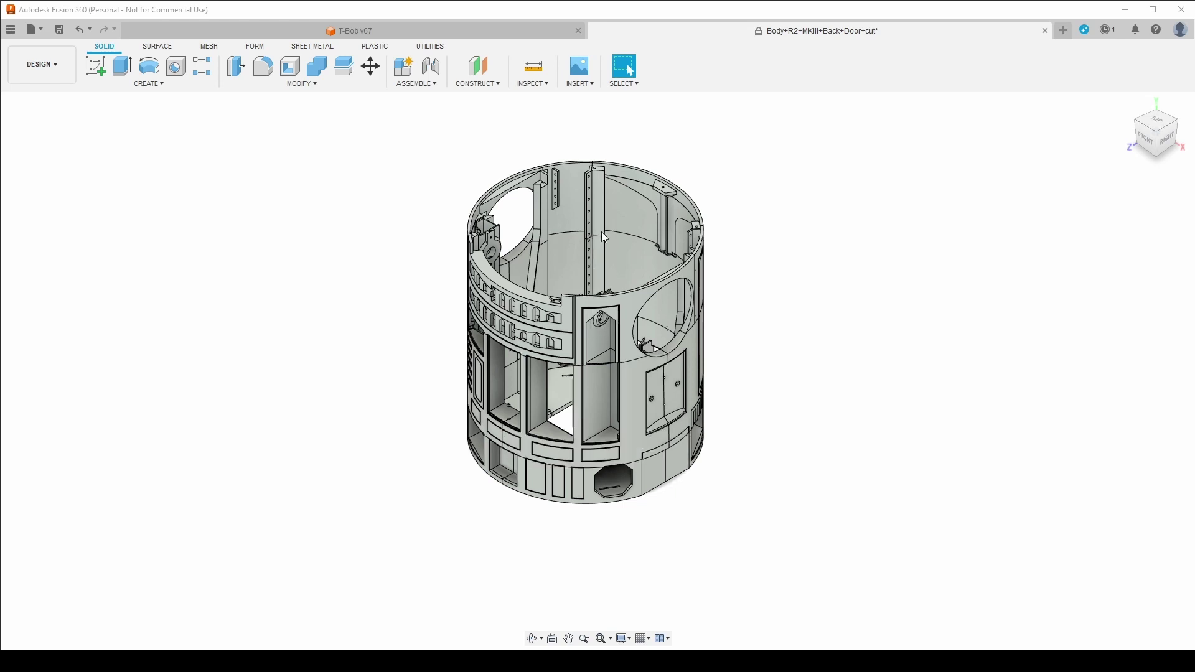
pyautogui.scroll(5, 592, 267)
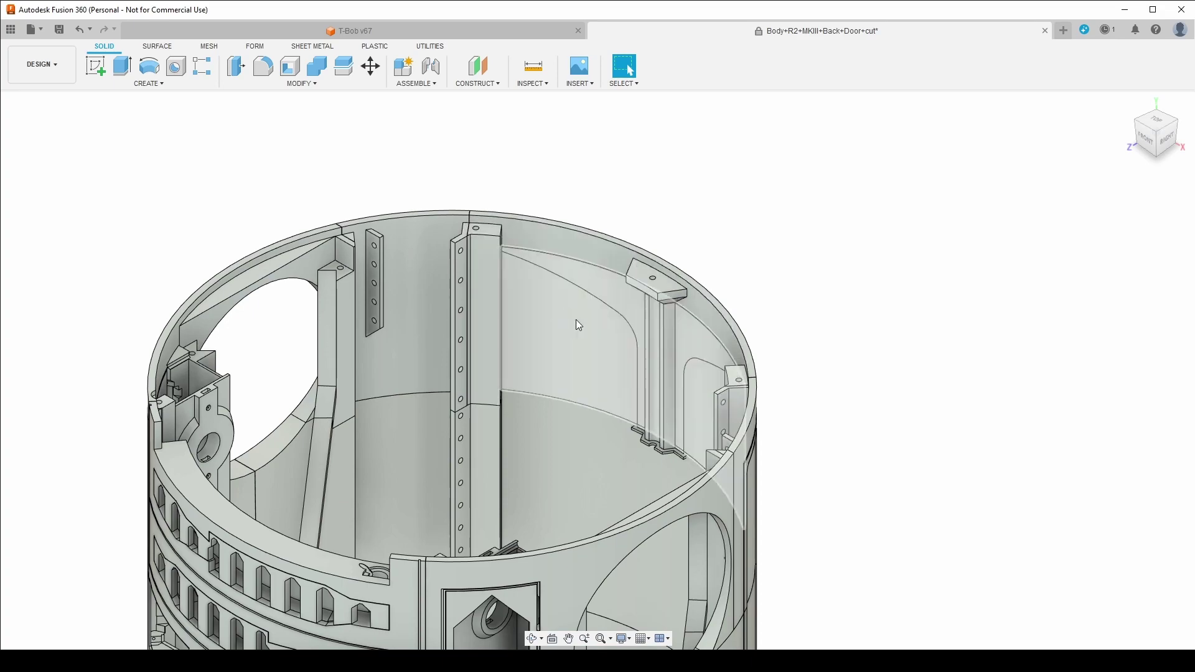
pyautogui.keyDown('shift'); pyautogui.moveTo(605, 377); pyautogui.dragTo(404, 390, button='middle'); pyautogui.keyUp('shift')
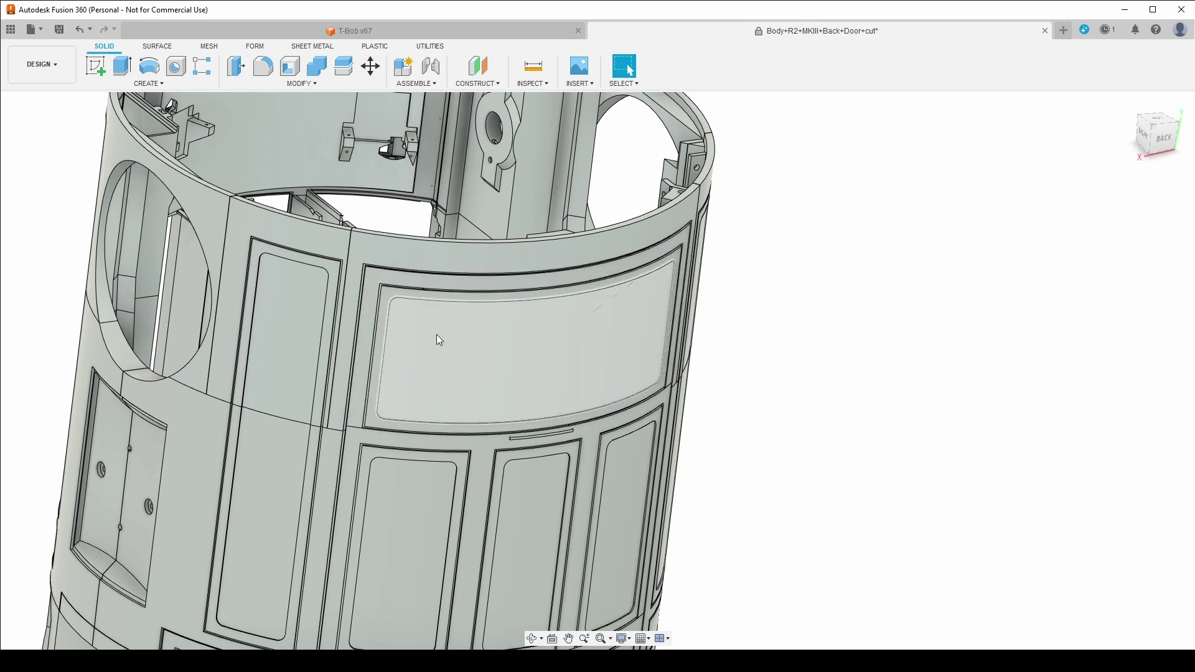
pyautogui.scroll(-5, 561, 338)
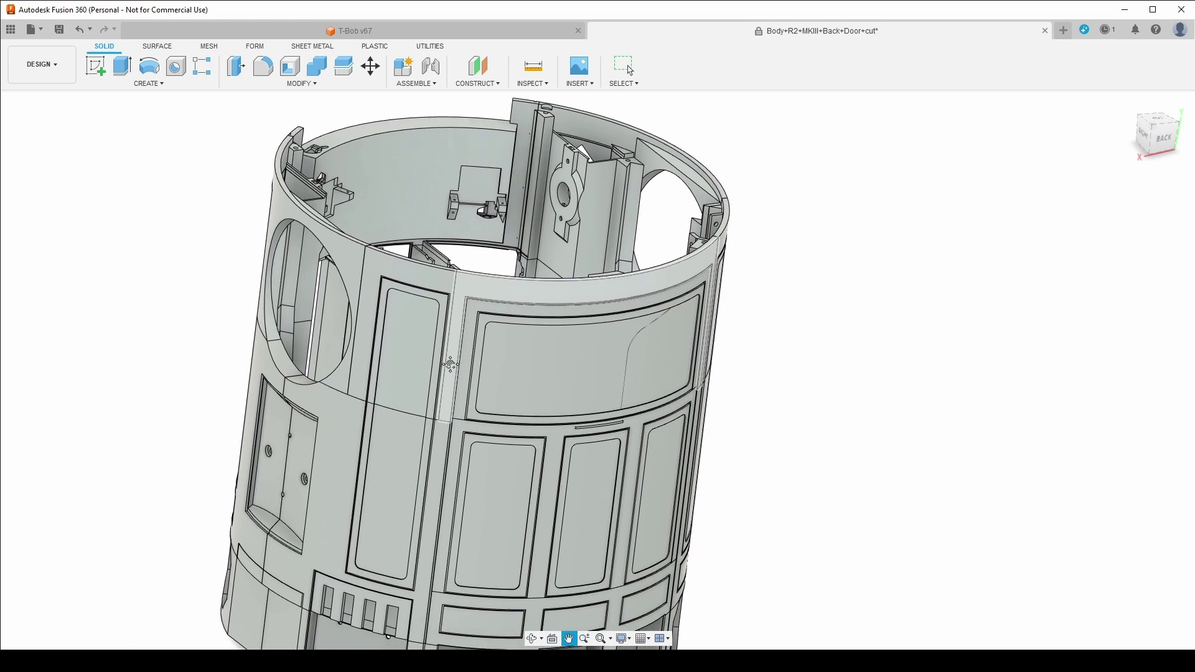
pyautogui.keyDown('shift'); pyautogui.moveTo(417, 372); pyautogui.dragTo(455, 367, button='middle'); pyautogui.keyUp('shift')
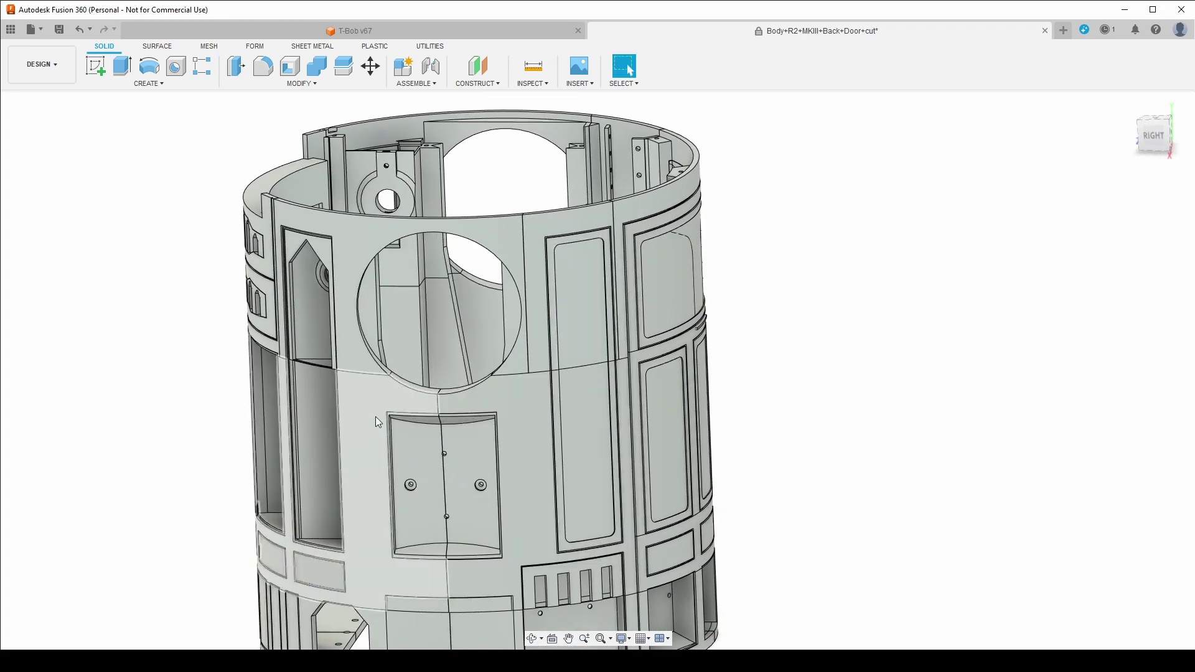
pyautogui.scroll(3, 481, 330)
pyautogui.scroll(-3, 434, 374)
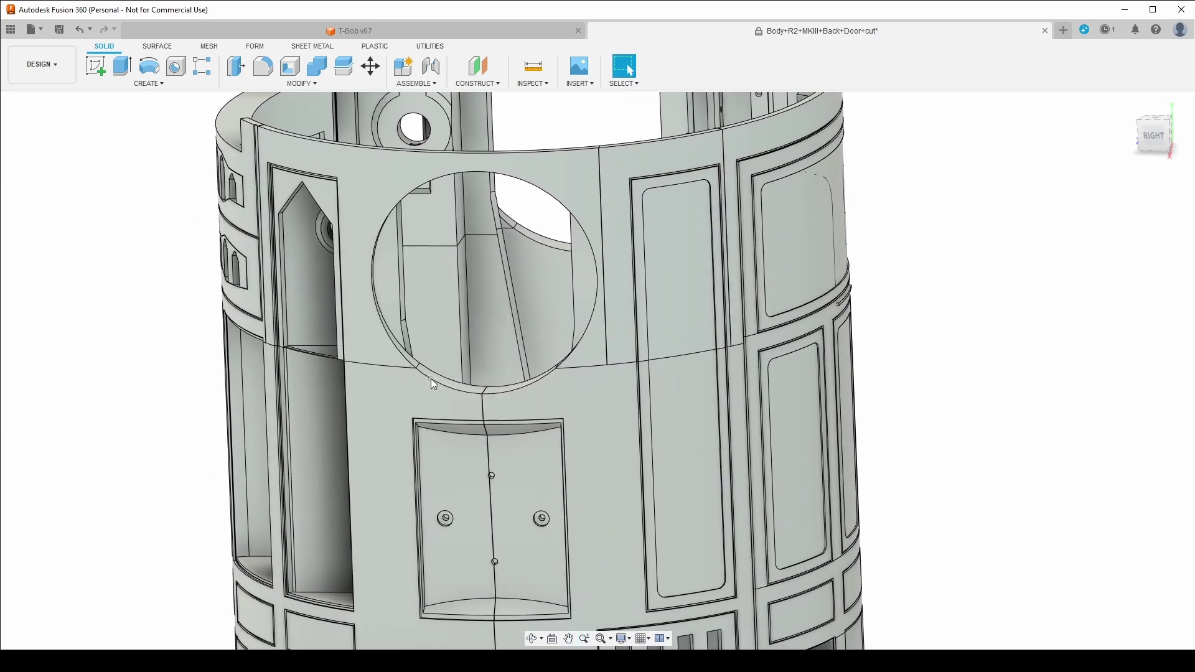
pyautogui.keyDown('shift'); pyautogui.moveTo(430, 378); pyautogui.dragTo(476, 367, button='middle'); pyautogui.keyUp('shift')
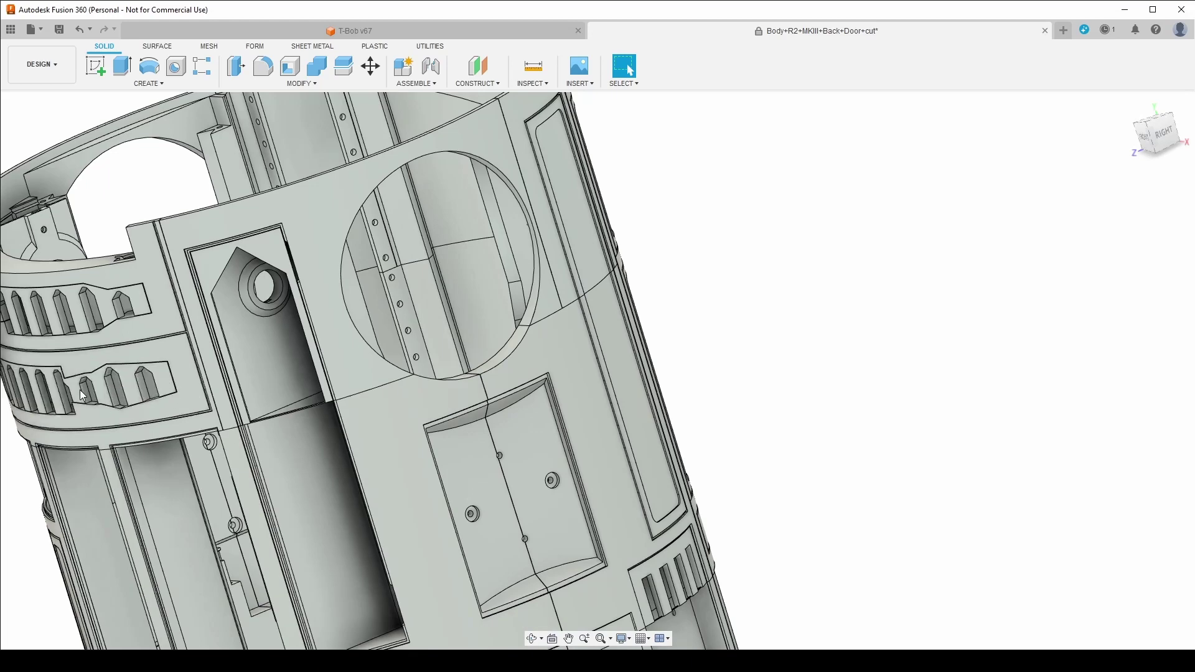
# - Hide the front-right middle body section and examine the screw holes and interlocking joint edges on the neighbouring sections
pyautogui.press('v')
pyautogui.moveTo(174, 458); pyautogui.dragTo(282, 422, button='middle')
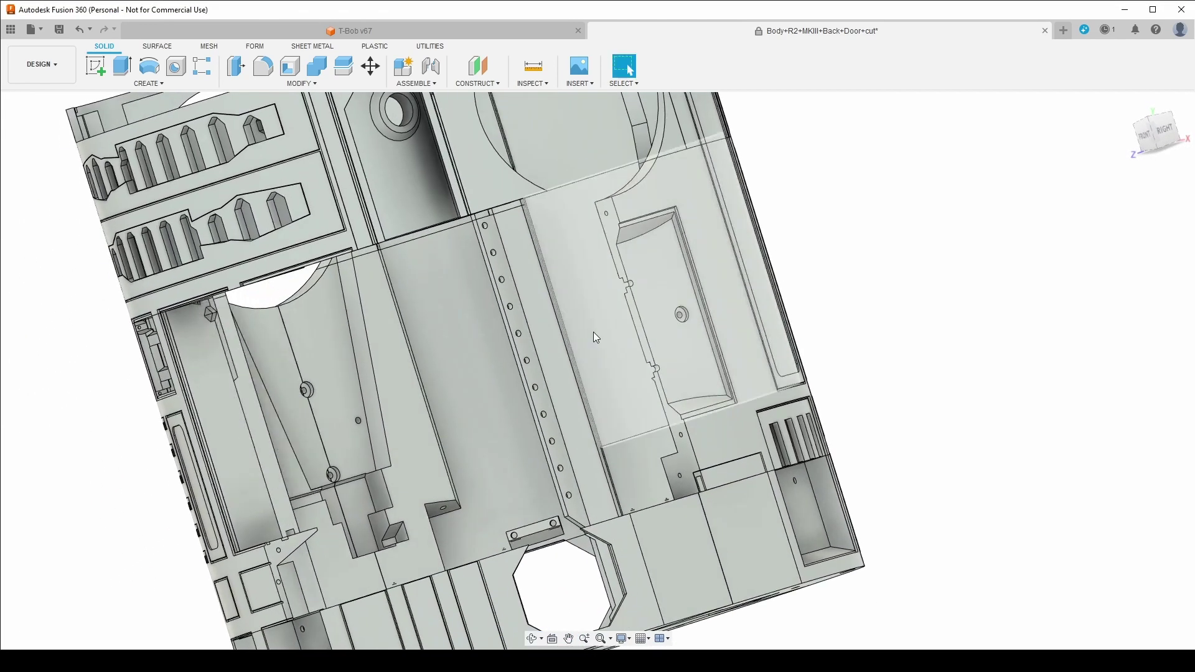
pyautogui.scroll(5, 616, 217)
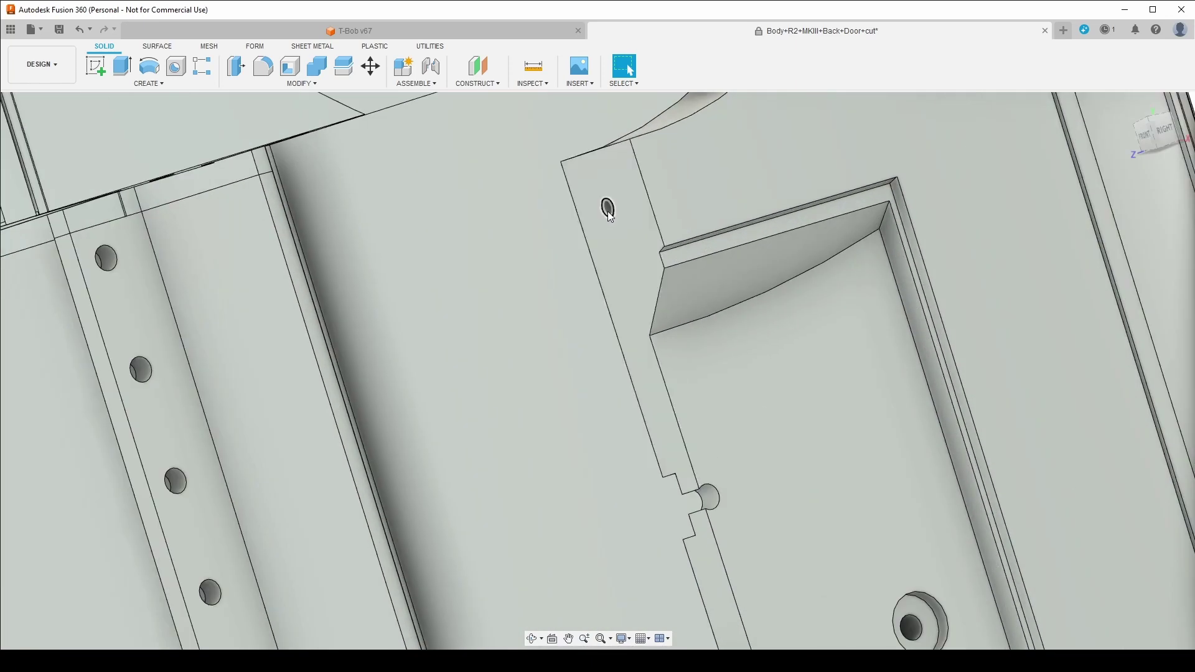
pyautogui.scroll(-5, 582, 285)
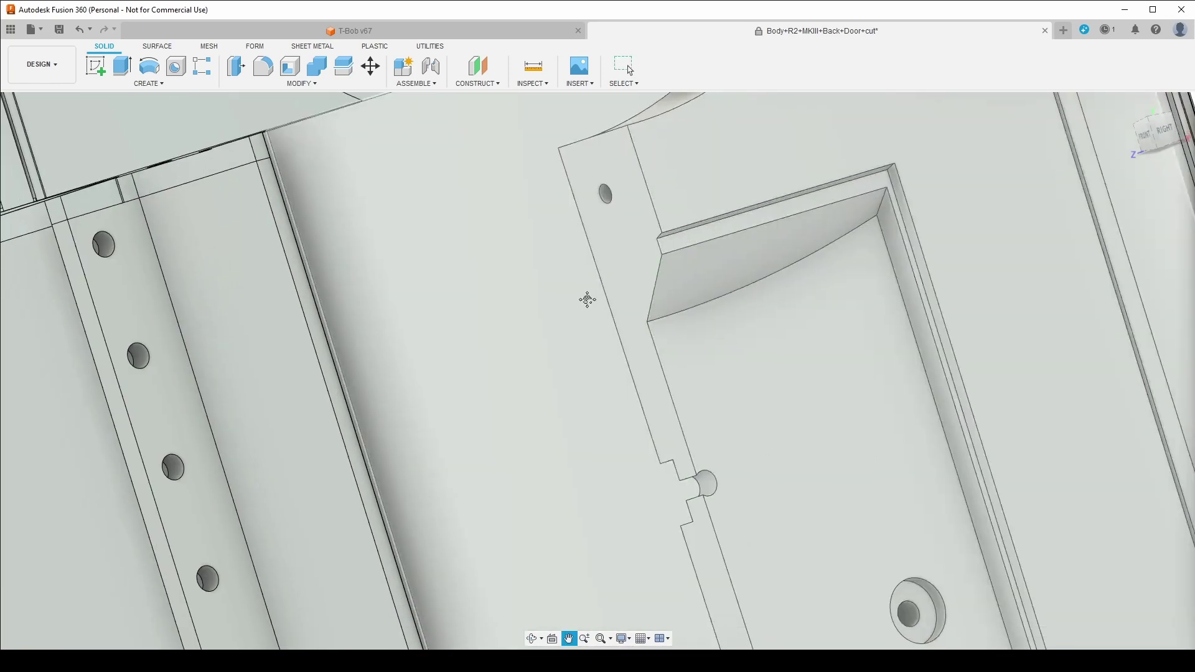
pyautogui.scroll(5, 552, 244)
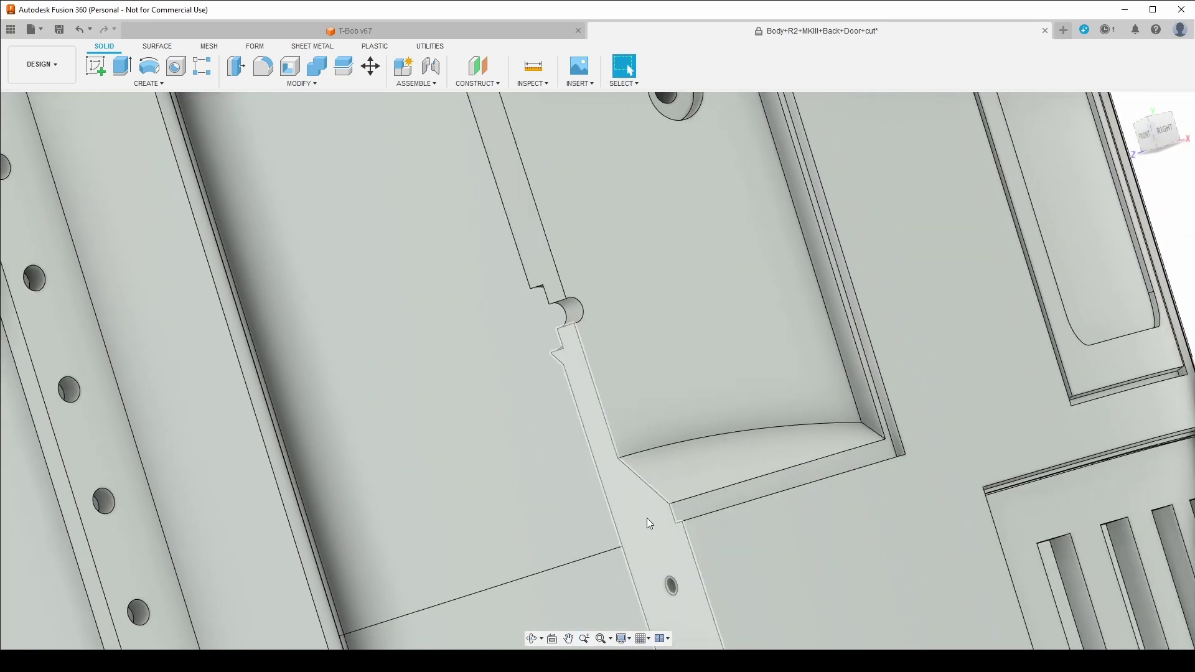
pyautogui.scroll(-3, 592, 553)
pyautogui.scroll(-2, 591, 555)
pyautogui.moveTo(591, 555); pyautogui.dragTo(477, 491, button='middle')
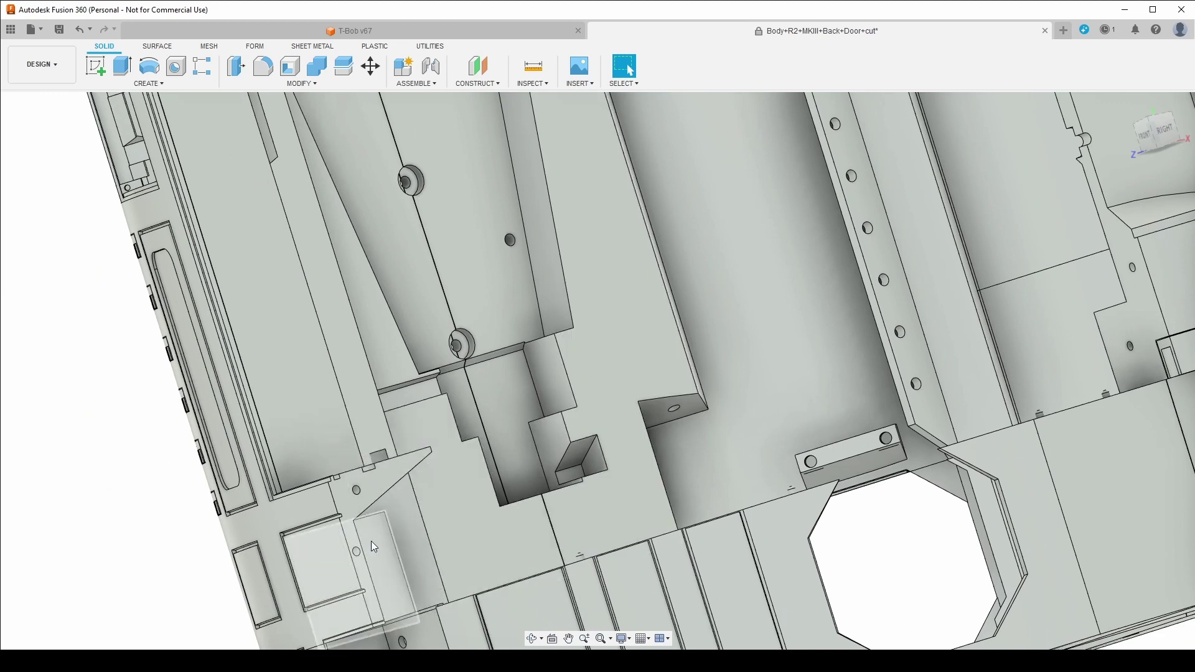
pyautogui.moveTo(456, 452); pyautogui.dragTo(313, 452, button='middle')
pyautogui.scroll(-4, 463, 475)
pyautogui.moveTo(446, 462); pyautogui.dragTo(357, 473, button='middle')
pyautogui.scroll(-3, 193, 410)
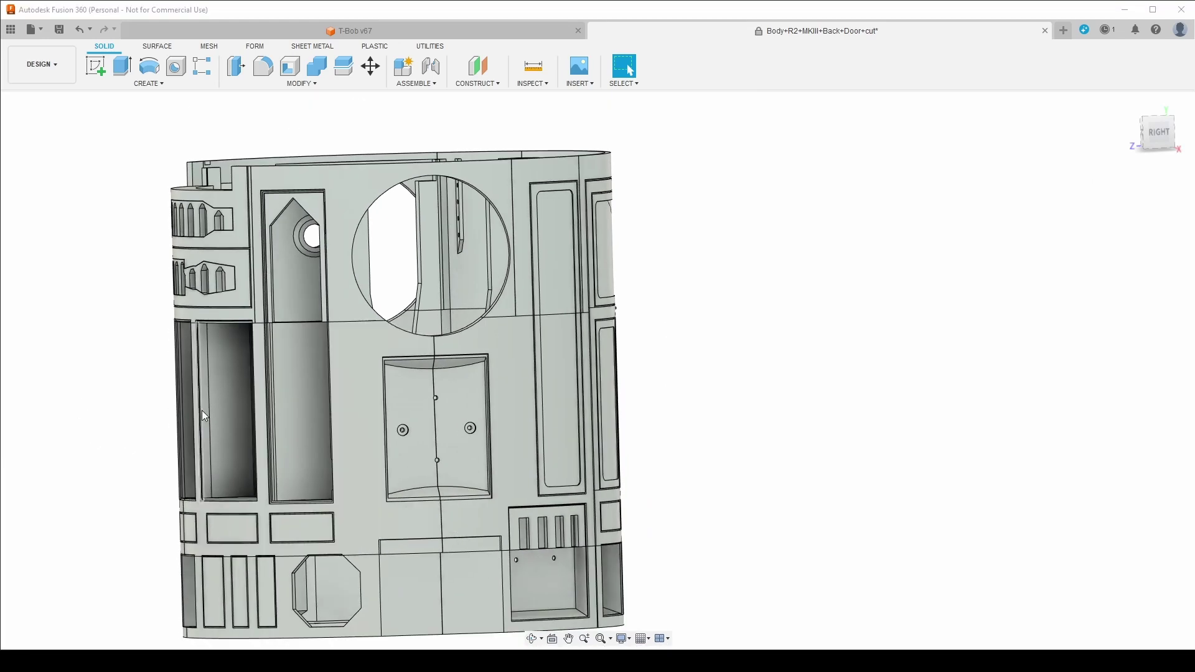
# - Examine the vertical centre seam beneath the middle door opening in the straight front view of the body
pyautogui.keyDown('shift'); pyautogui.moveTo(209, 404); pyautogui.dragTo(245, 414, button='middle'); pyautogui.keyUp('shift')
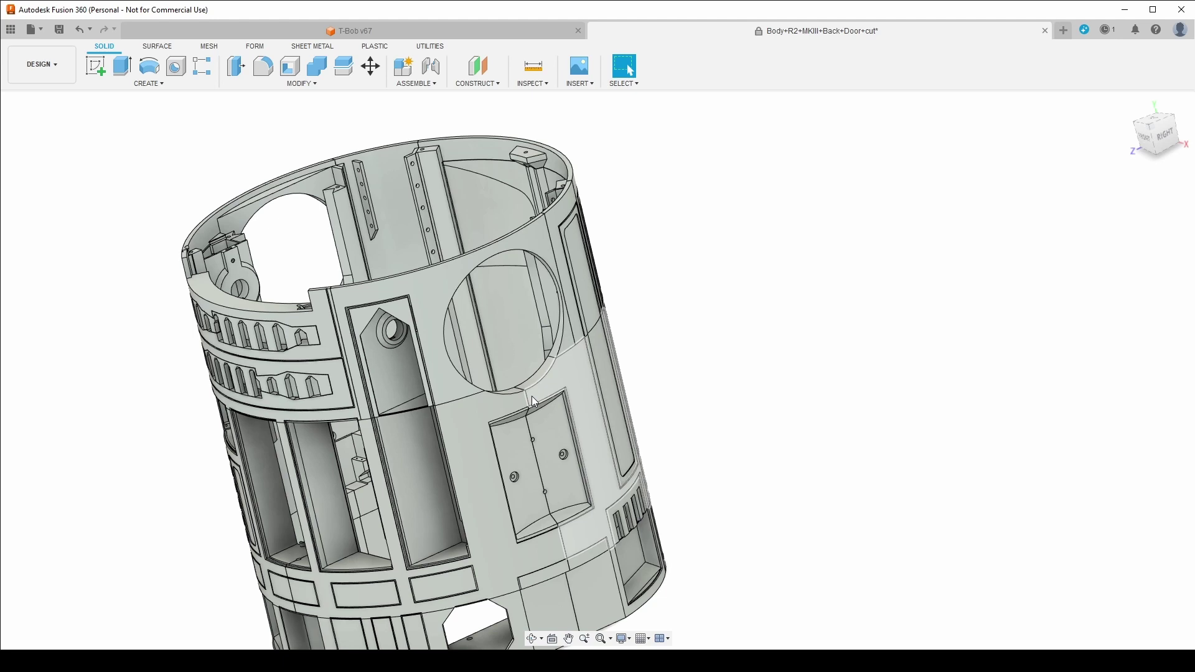
pyautogui.moveTo(428, 412); pyautogui.dragTo(535, 349, button='middle')
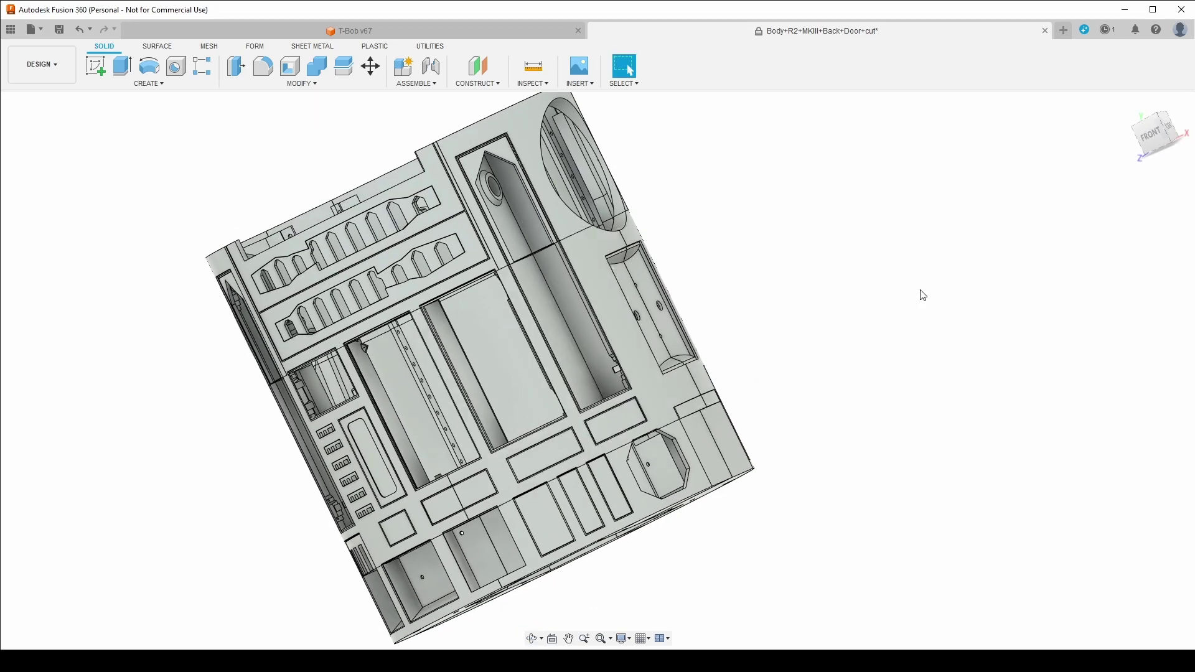
pyautogui.click(1176, 127)
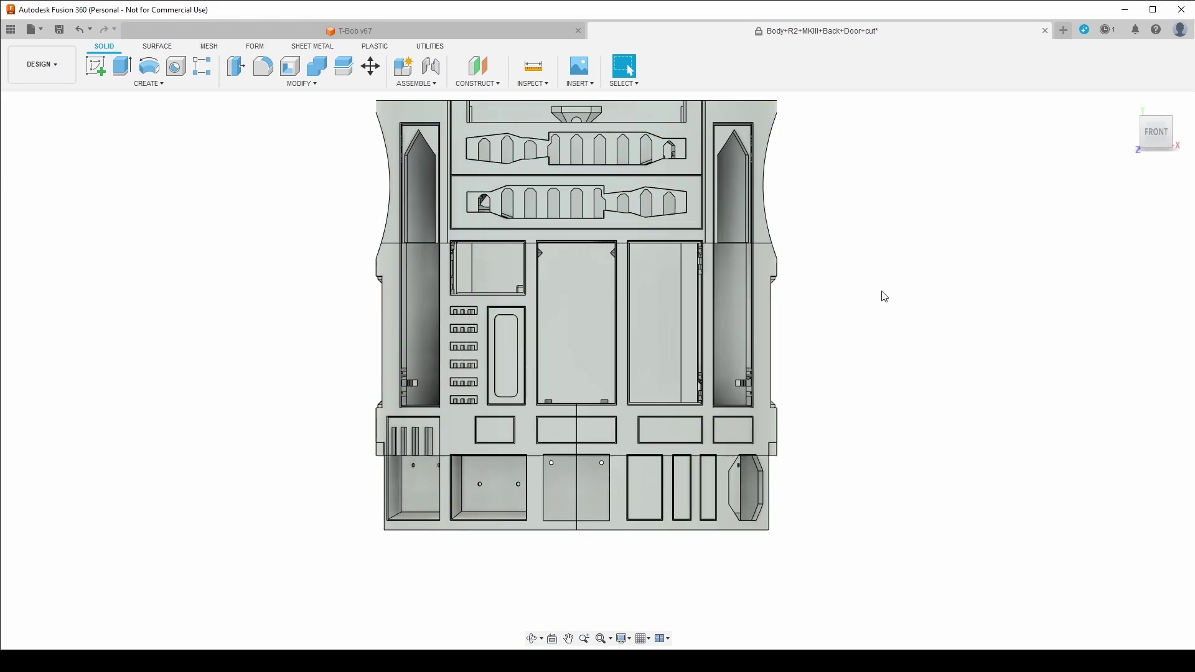
pyautogui.moveTo(864, 301); pyautogui.dragTo(864, 352, button='middle')
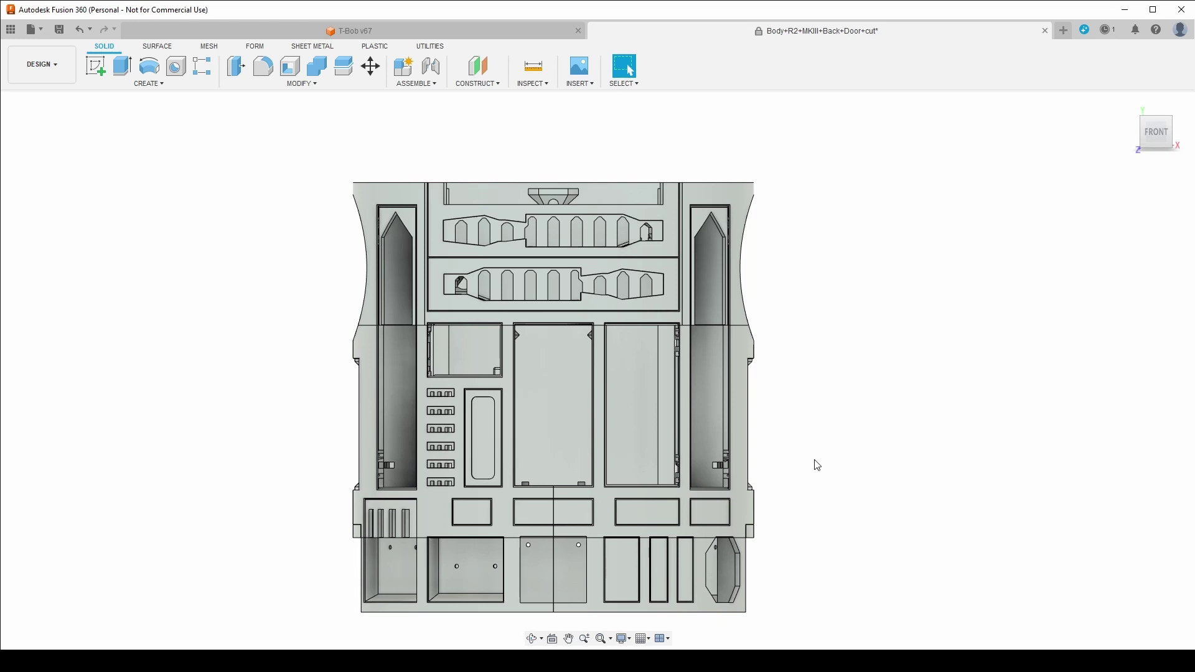
pyautogui.scroll(5, 817, 500)
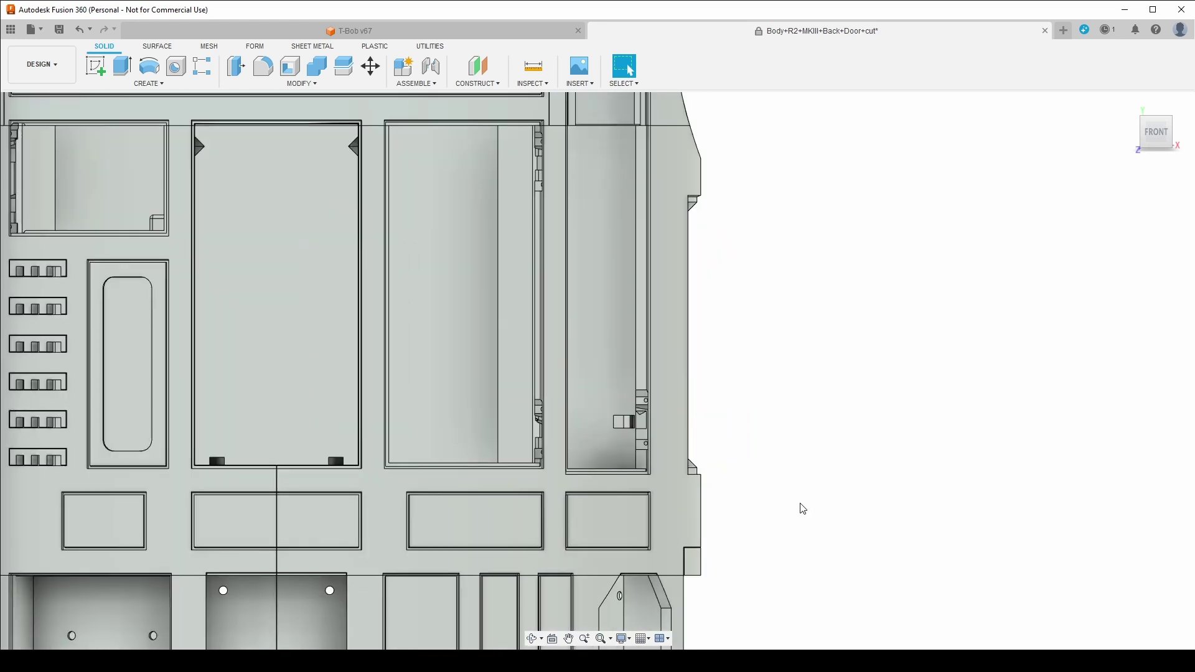
pyautogui.moveTo(778, 501); pyautogui.dragTo(1008, 361, button='middle')
pyautogui.scroll(5, 647, 448)
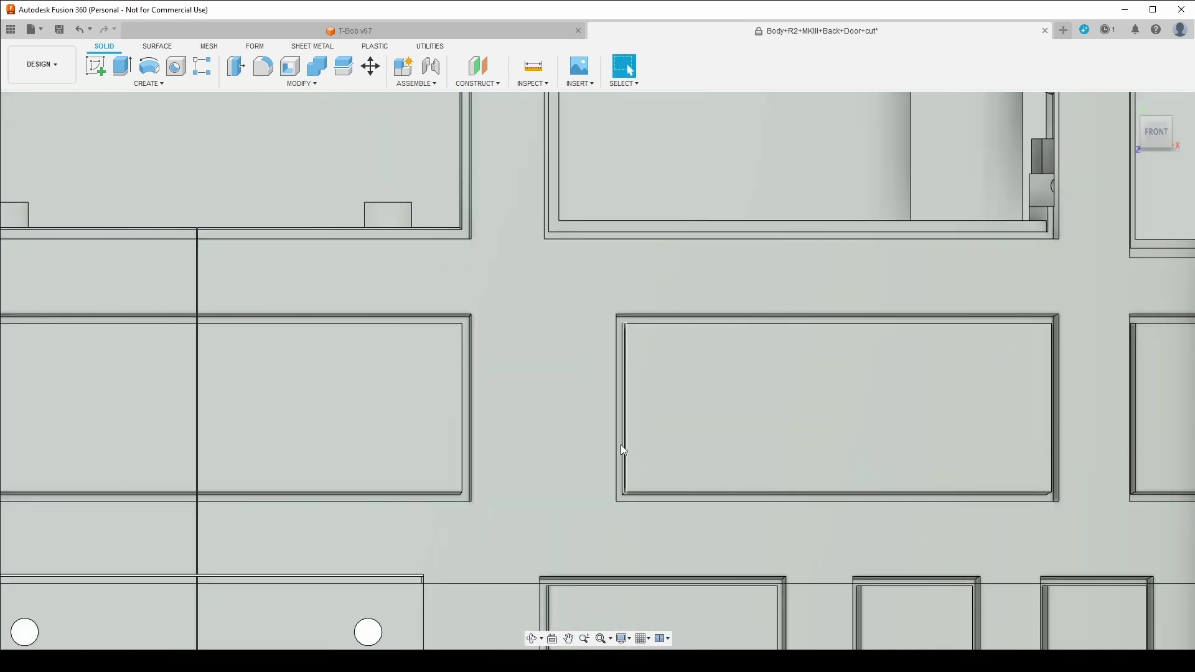
pyautogui.moveTo(614, 443); pyautogui.dragTo(758, 439, button='middle')
pyautogui.scroll(2, 539, 416)
pyautogui.moveTo(539, 416); pyautogui.dragTo(707, 461)
pyautogui.scroll(1, 562, 387)
pyautogui.press('Escape')
pyautogui.scroll(1, 562, 388)
pyautogui.moveTo(557, 386); pyautogui.dragTo(635, 538, button='middle')
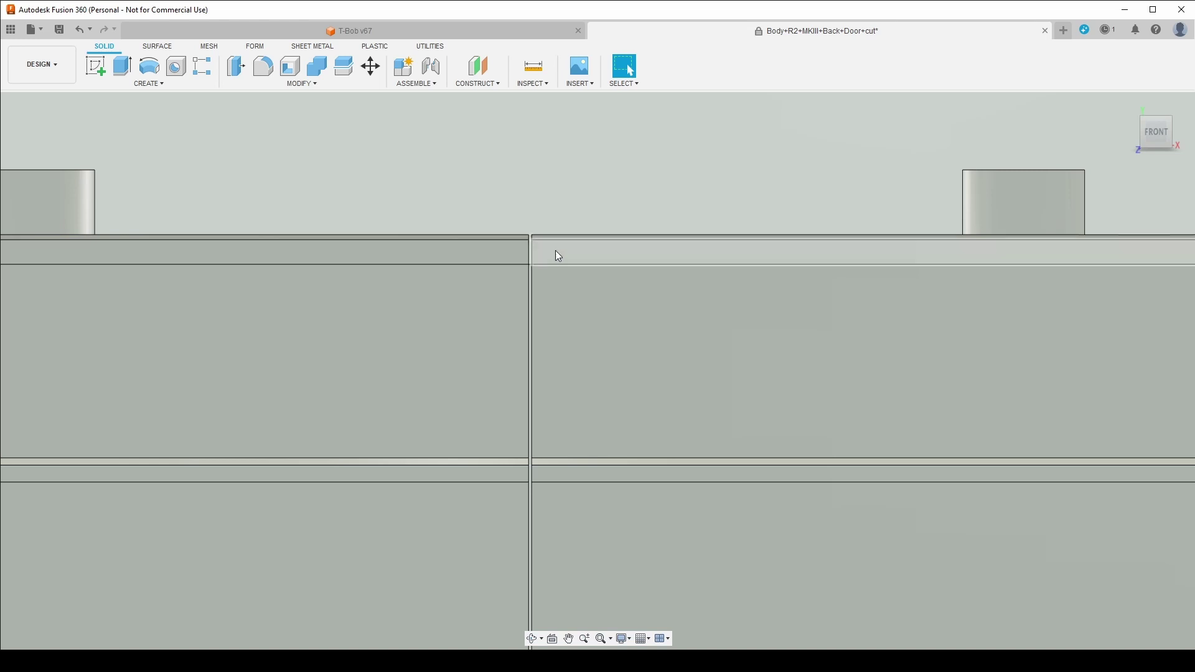
# - Examine the back of the body shell and the horizontal seam running beneath the large upper rear panel
pyautogui.scroll(-5, 549, 274)
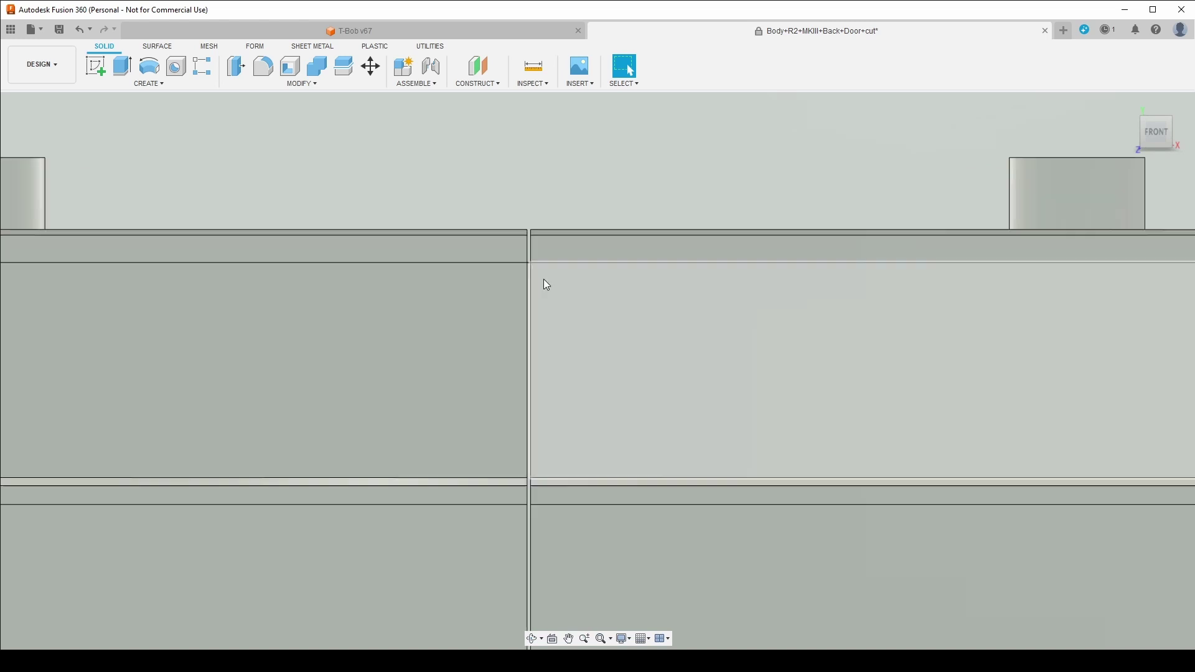
pyautogui.scroll(-5, 546, 272)
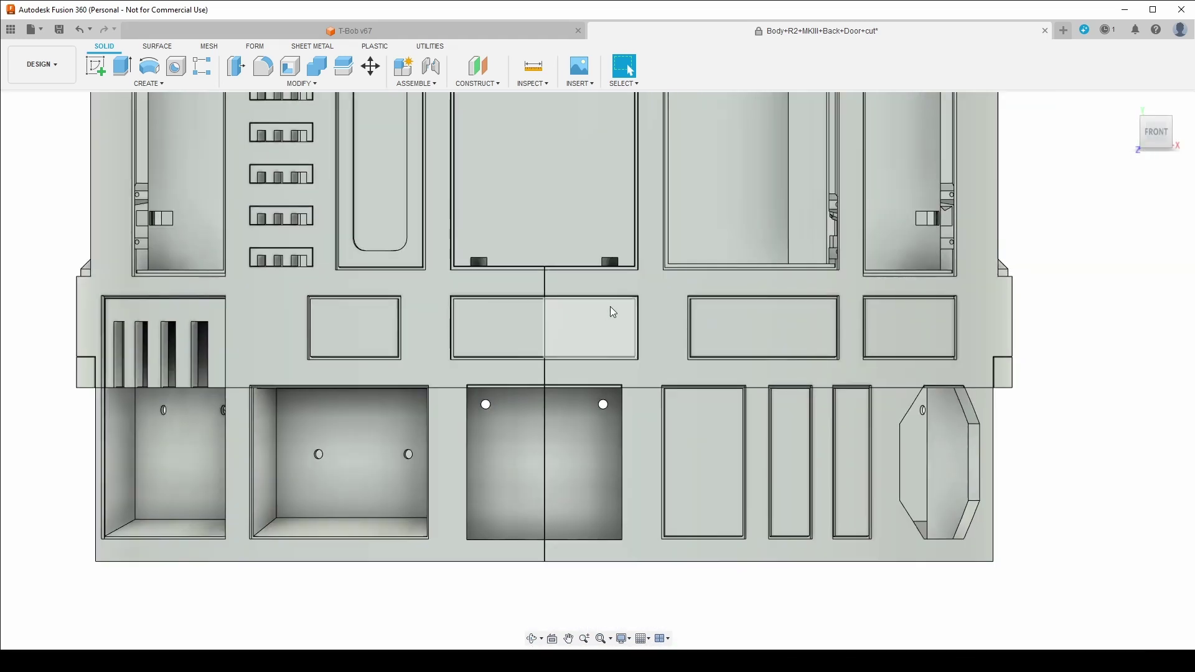
pyautogui.scroll(-2, 611, 306)
pyautogui.scroll(-3, 621, 396)
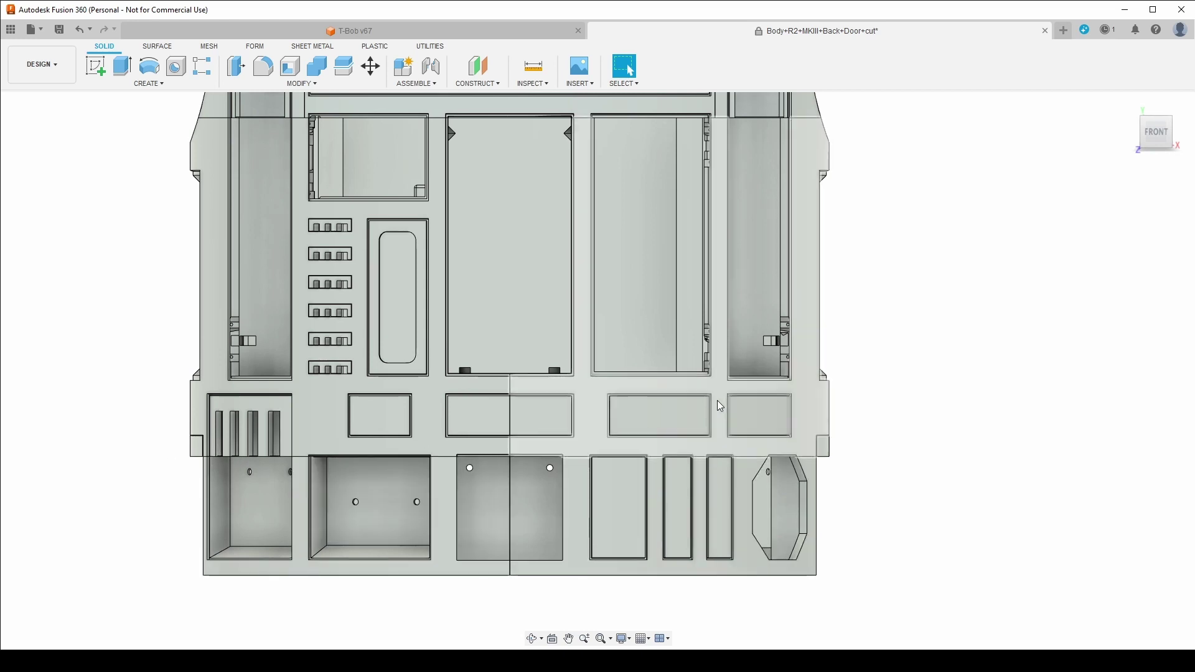
pyautogui.scroll(-2, 693, 389)
pyautogui.moveTo(693, 389); pyautogui.dragTo(645, 392, button='middle')
pyautogui.keyDown('shift'); pyautogui.moveTo(753, 441); pyautogui.dragTo(546, 417, button='middle'); pyautogui.keyUp('shift')
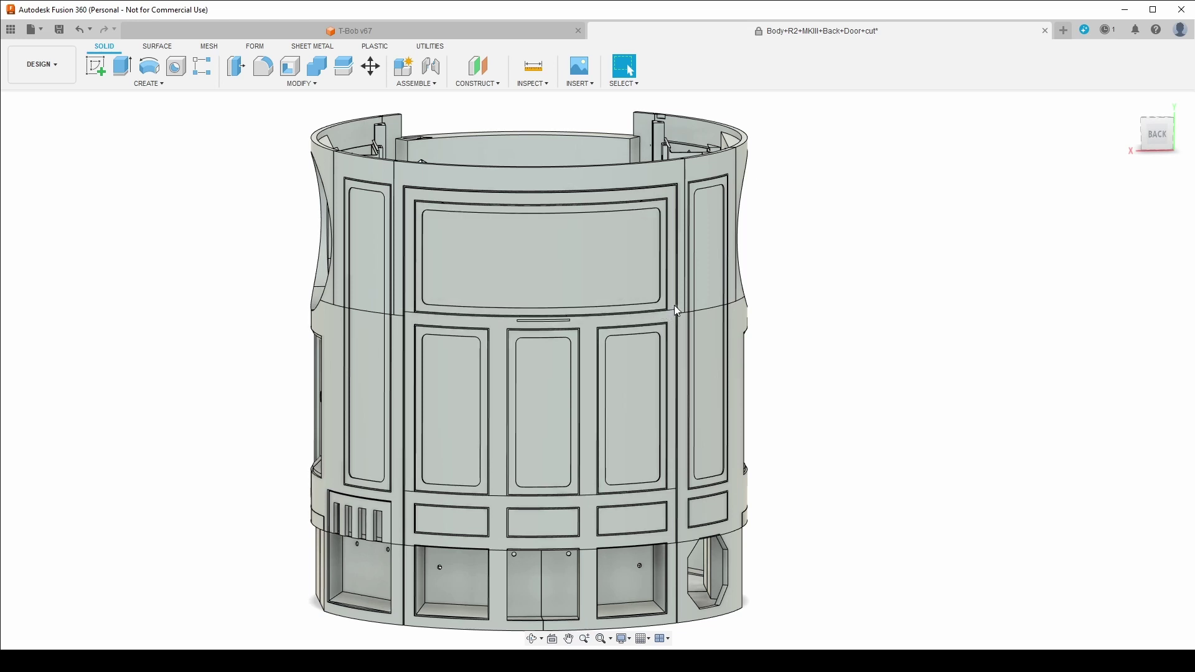
pyautogui.scroll(5, 670, 309)
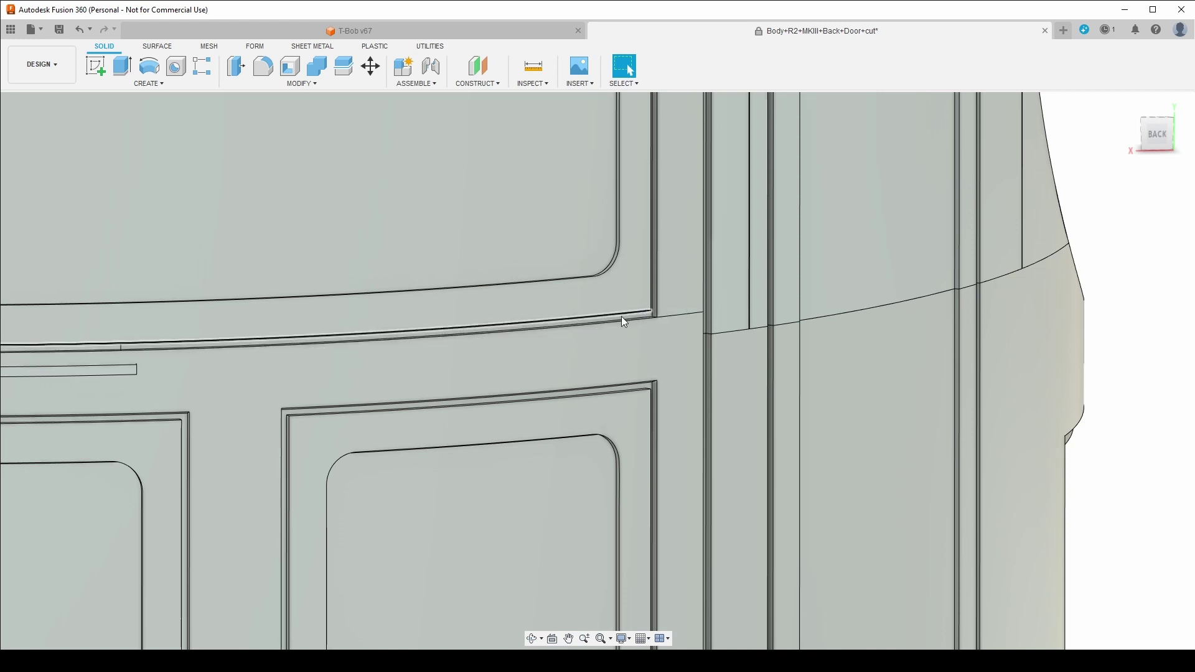
pyautogui.scroll(-6, 679, 323)
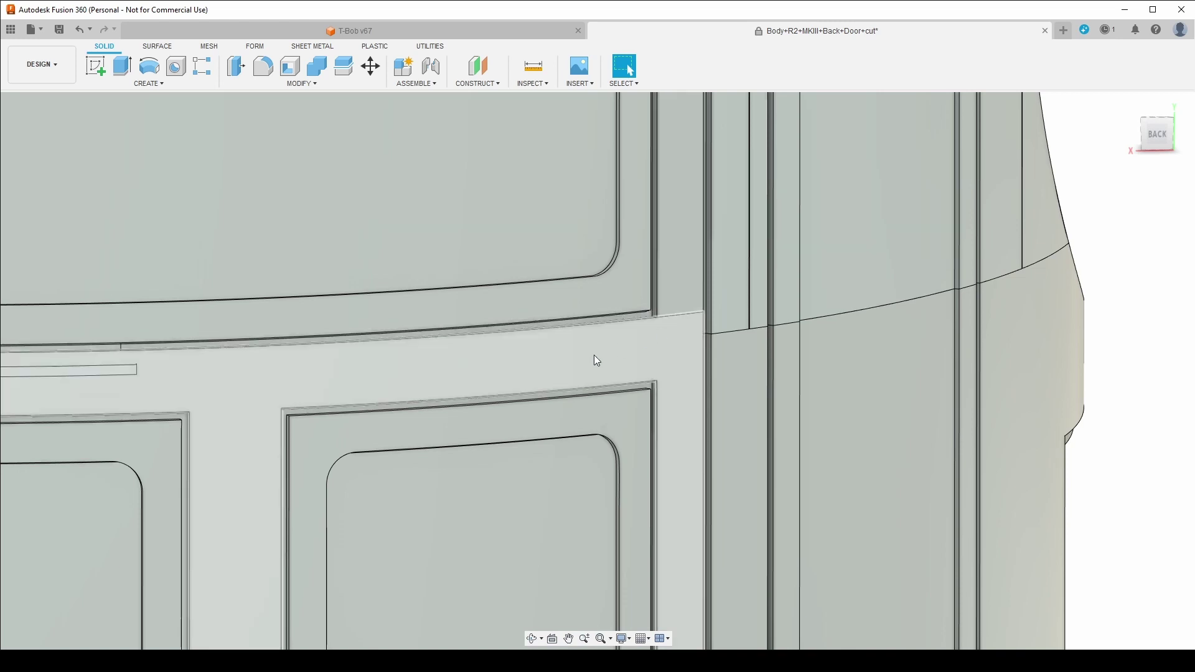
pyautogui.scroll(-3, 540, 313)
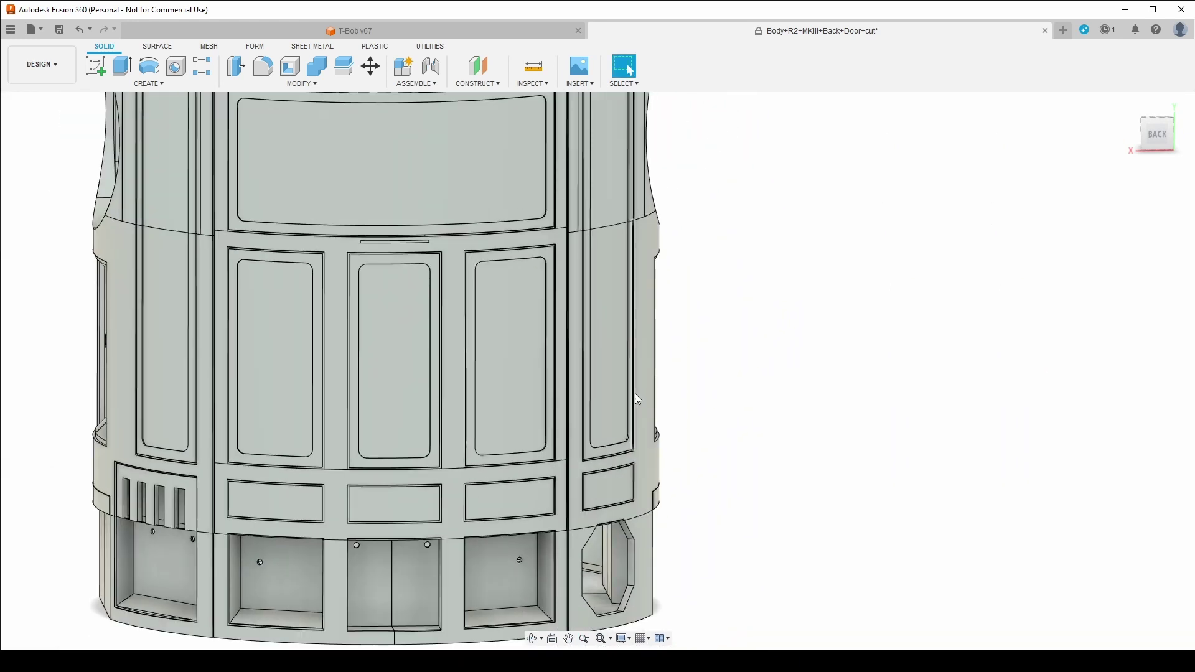
# - Examine the seams around the side opening and recessed side panel of the body shell, and return to the whole shell seen from the front
pyautogui.keyDown('shift'); pyautogui.moveTo(635, 393); pyautogui.dragTo(521, 140, button='middle'); pyautogui.keyUp('shift')
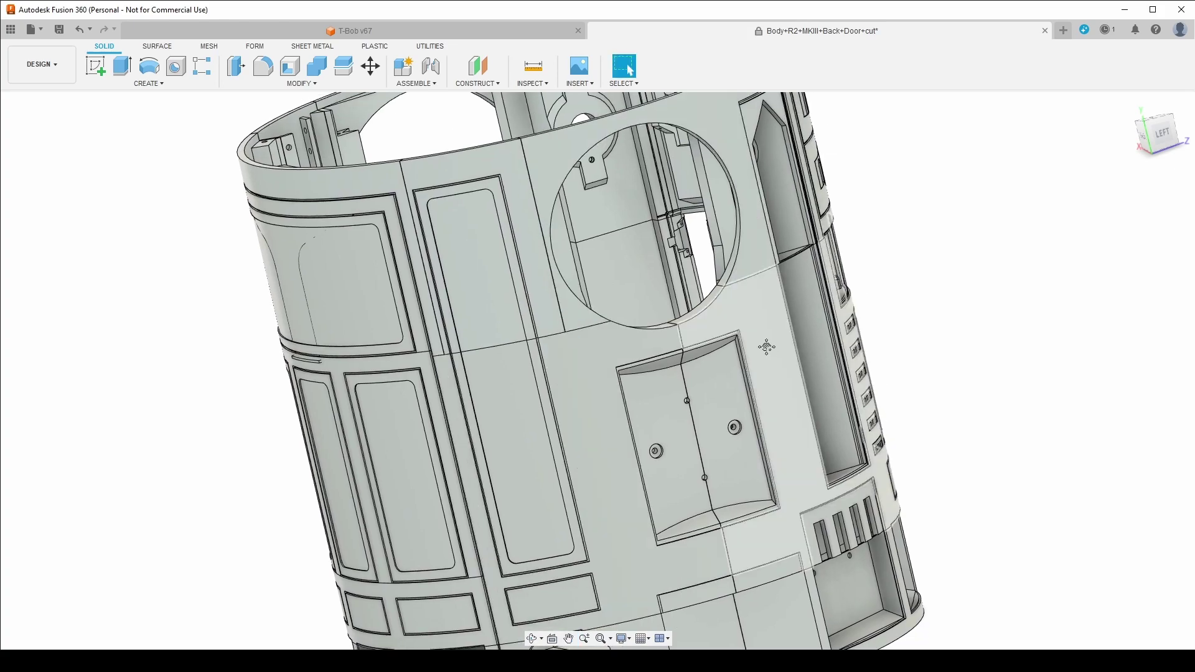
pyautogui.moveTo(756, 254); pyautogui.dragTo(632, 79, button='middle')
pyautogui.moveTo(746, 262); pyautogui.dragTo(612, 380, button='middle')
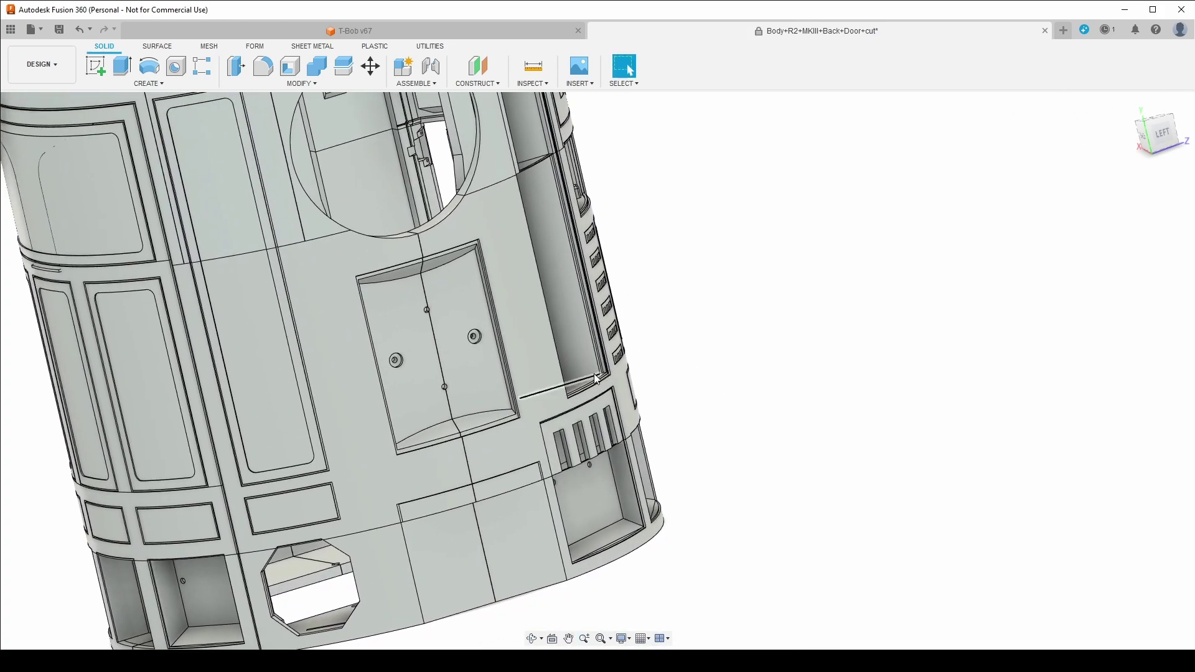
pyautogui.keyDown('shift'); pyautogui.moveTo(523, 376); pyautogui.dragTo(577, 391, button='middle'); pyautogui.keyUp('shift')
pyautogui.press('F6')
pyautogui.click(1164, 142)
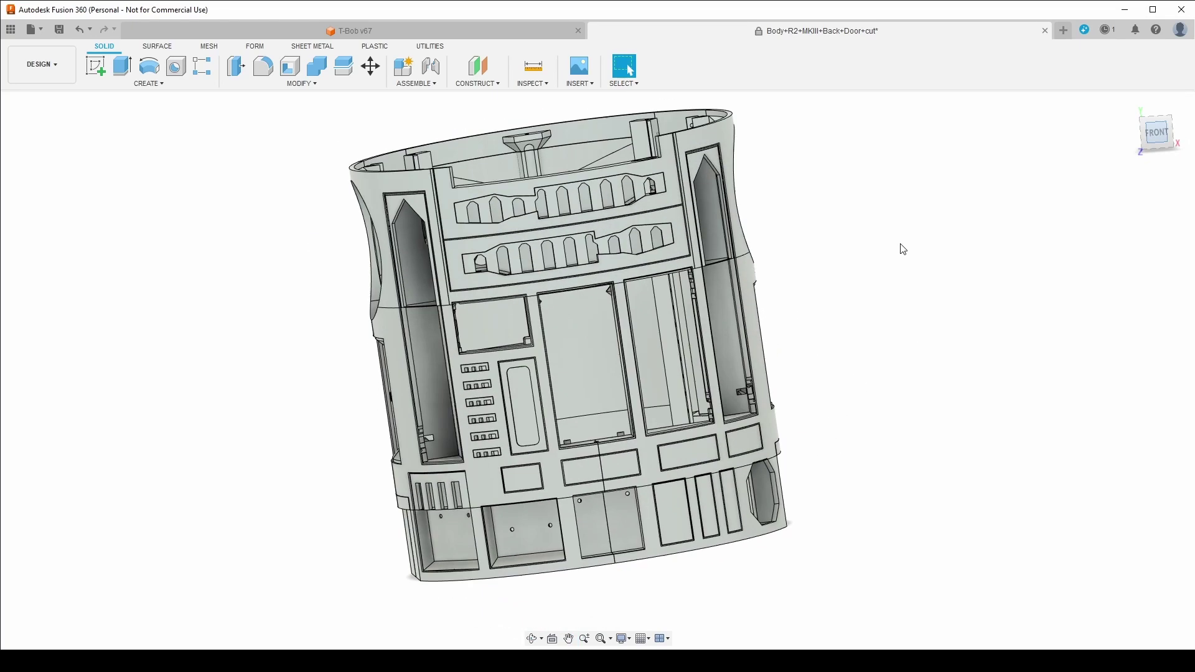
pyautogui.moveTo(867, 275); pyautogui.dragTo(846, 290, button='middle')
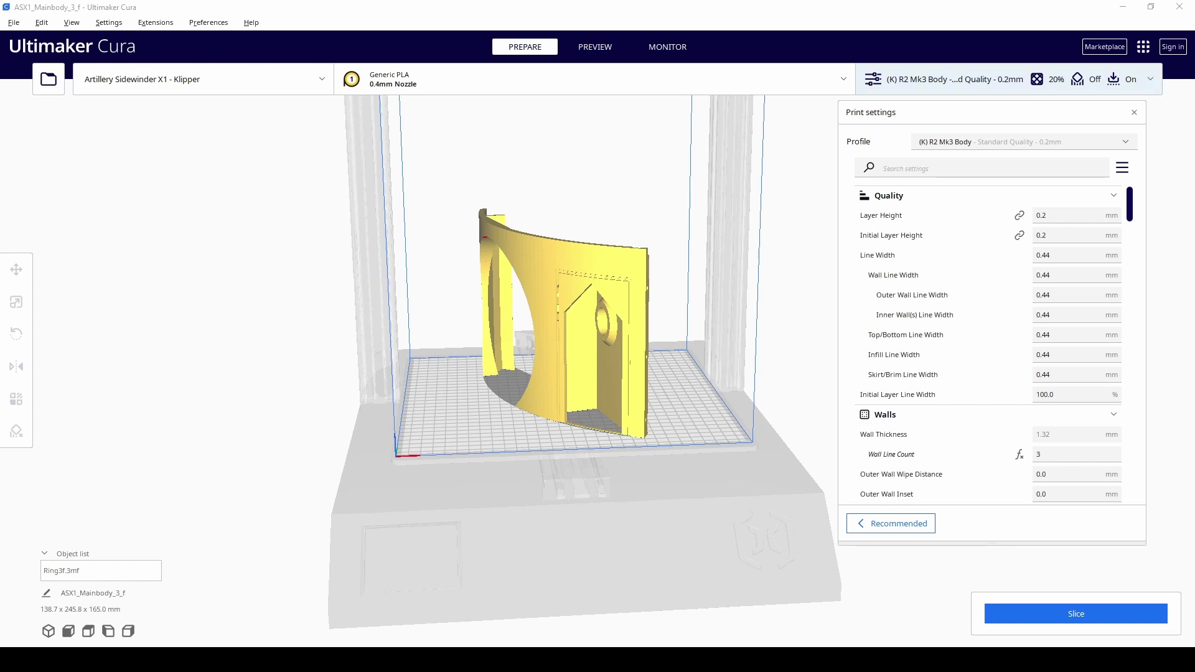
# - Review the line width, wall, top/bottom and infill settings of the R2 Mk3 Body print profile
pyautogui.scroll(-3, 988, 346)
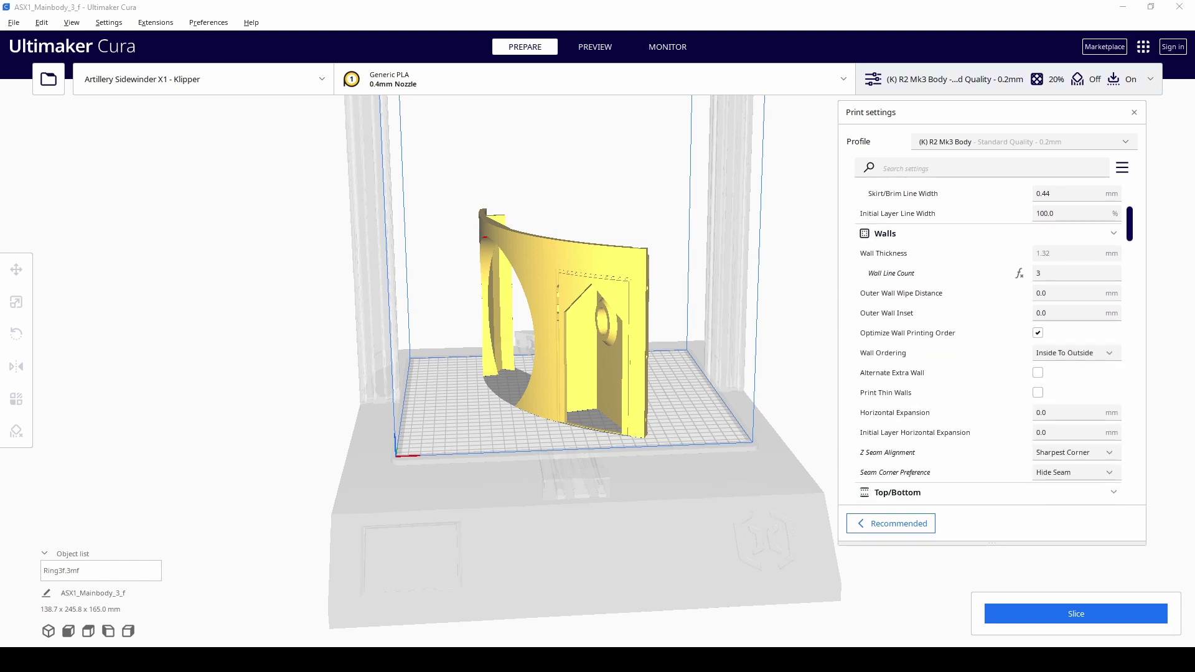
pyautogui.scroll(-5, 988, 346)
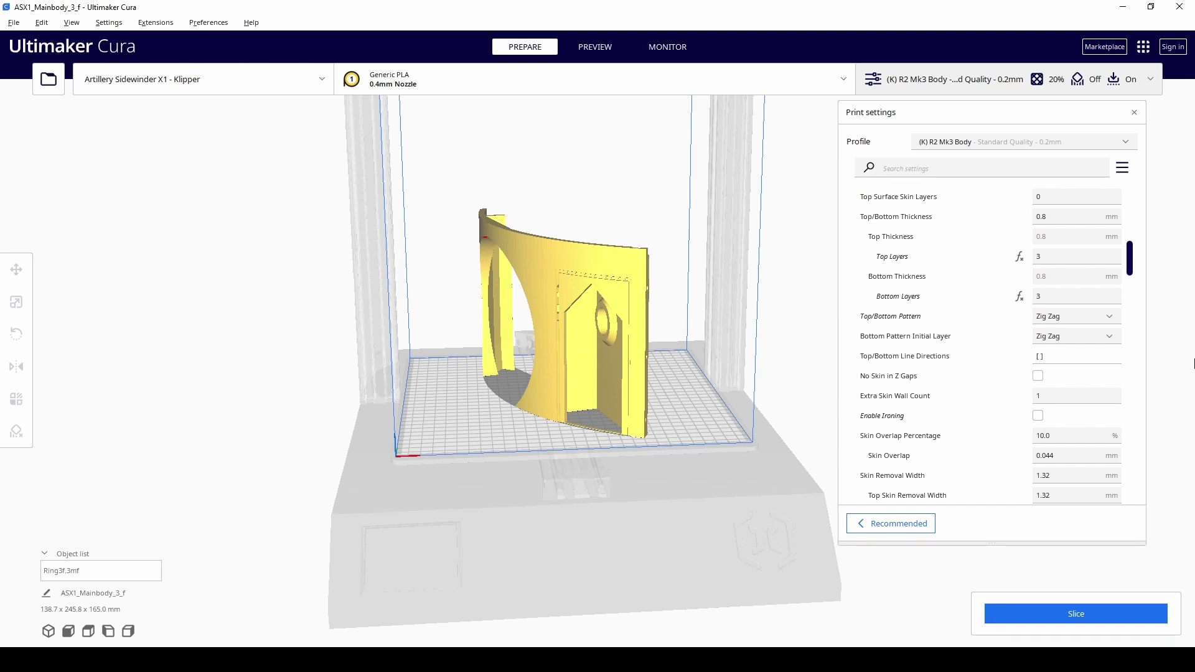
pyautogui.scroll(10, 1058, 311)
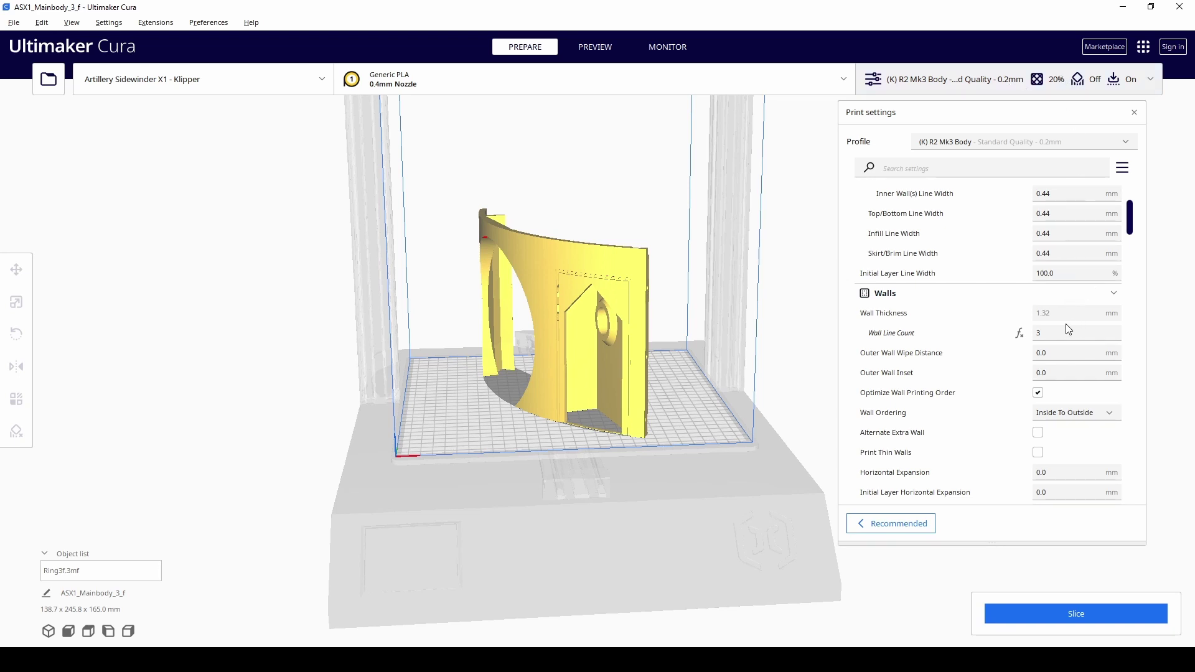
pyautogui.scroll(-4, 1052, 348)
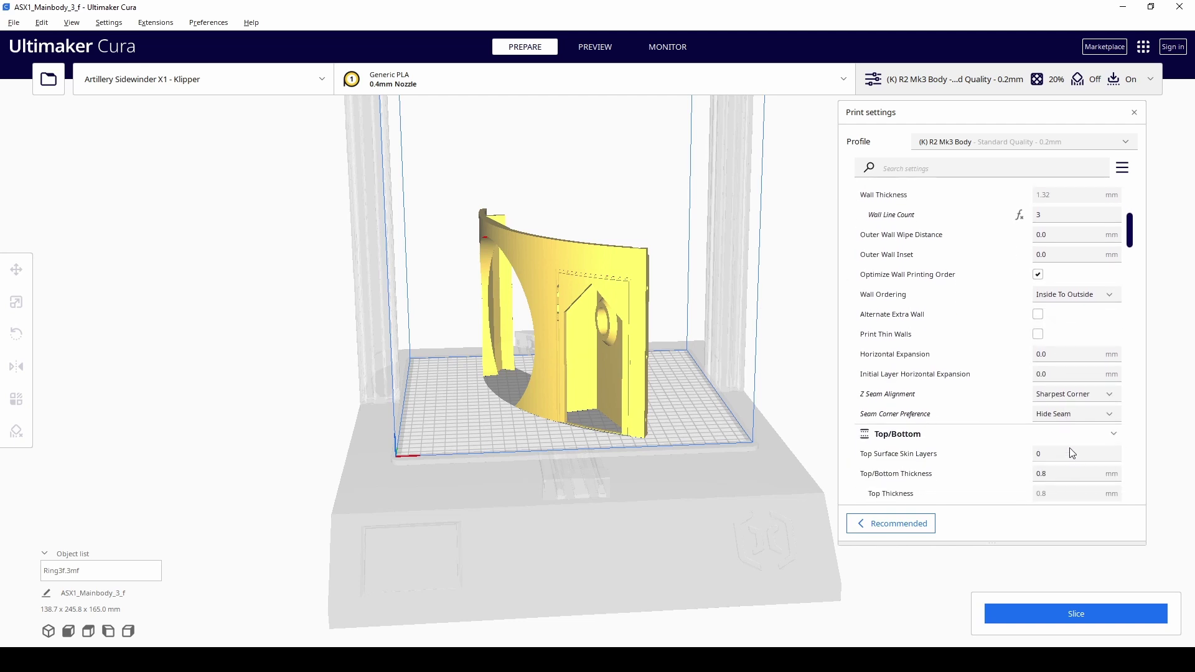
pyautogui.scroll(-4, 1068, 453)
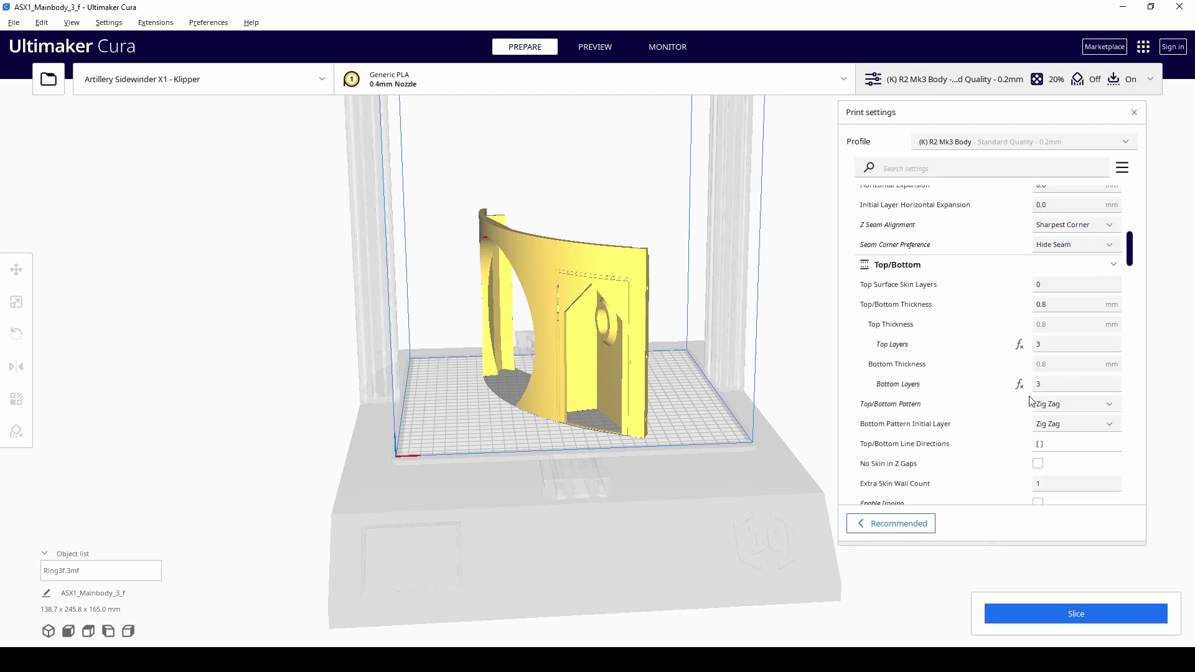
pyautogui.scroll(-5, 1012, 408)
pyautogui.scroll(5, 1037, 293)
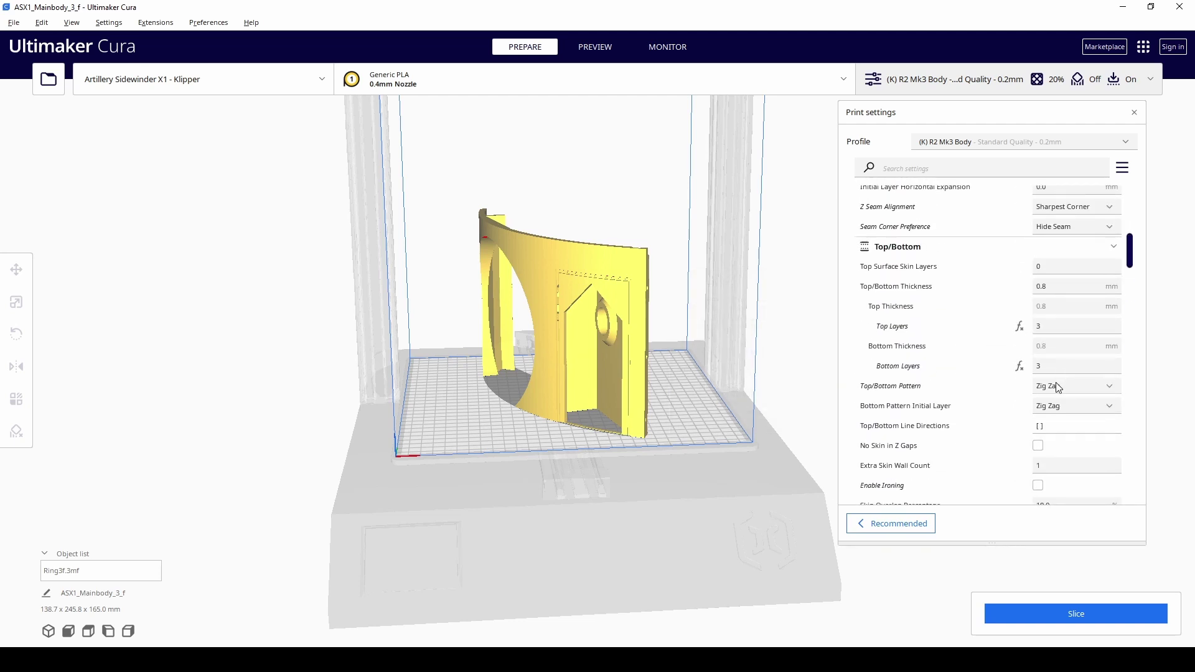
pyautogui.scroll(-8, 1063, 393)
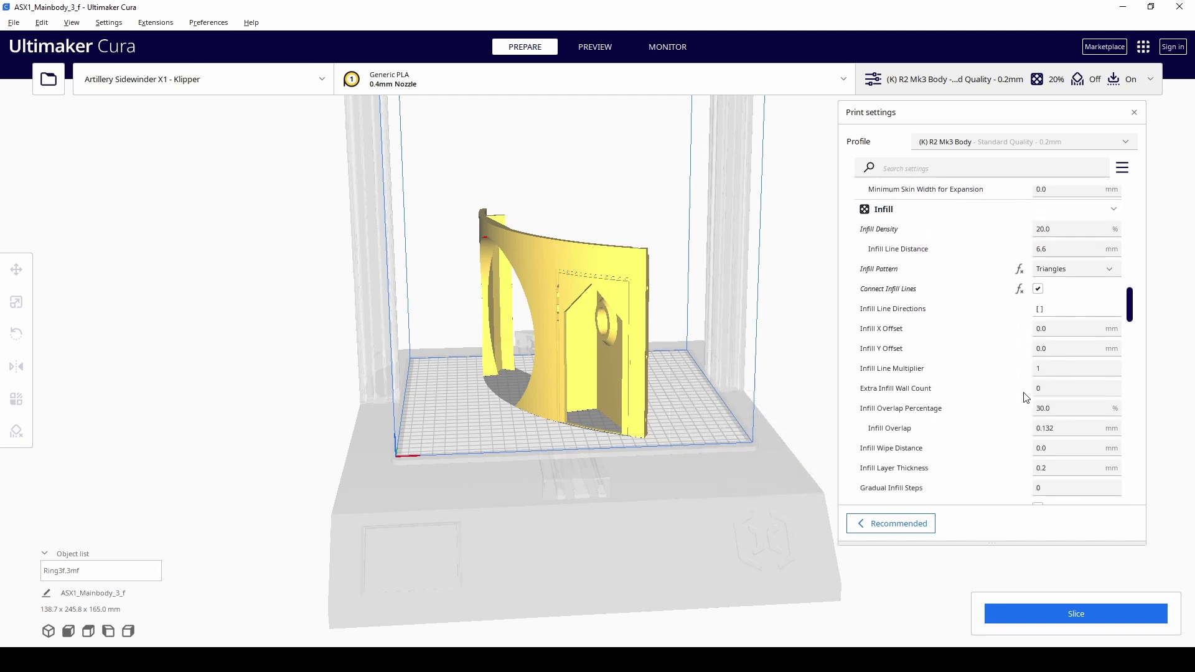
pyautogui.moveTo(948, 314)
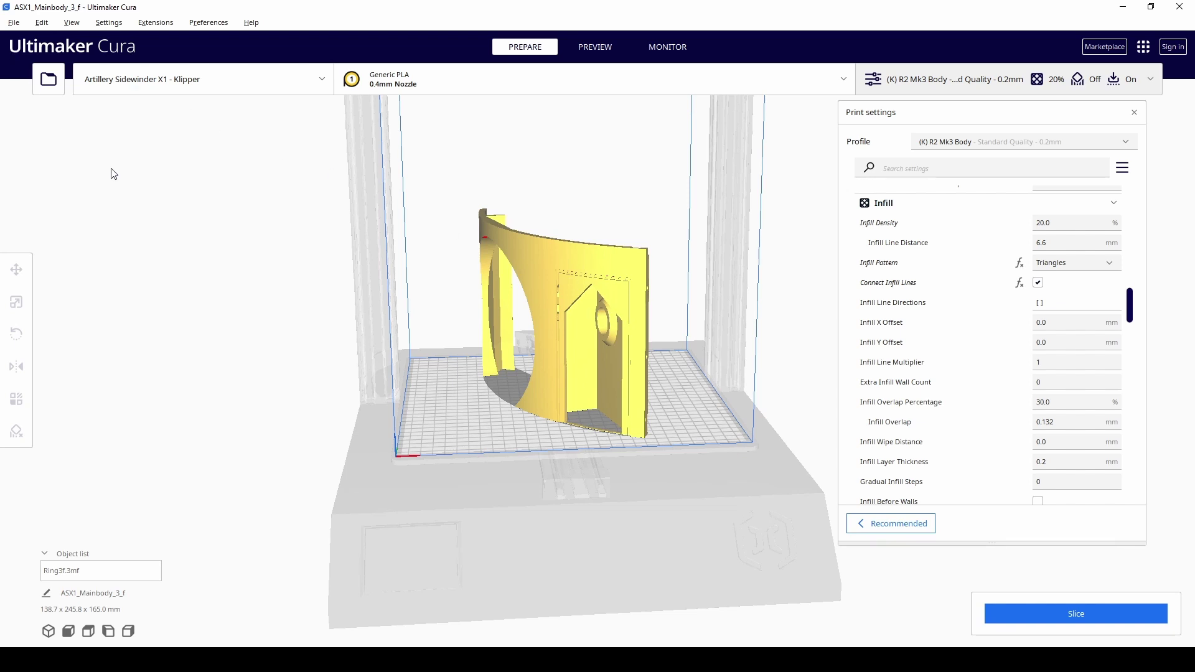
# - Open the AnkleB-Long print project and view the ankle part on the build plate from above its front
pyautogui.click(49, 79)
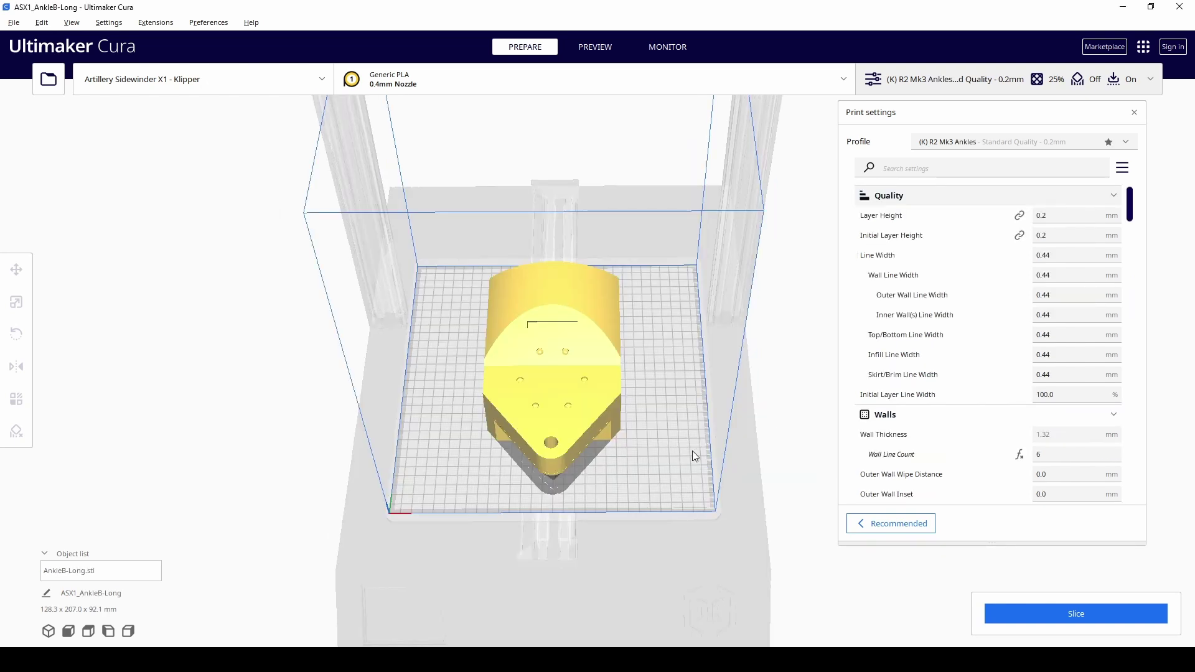
pyautogui.moveTo(685, 451); pyautogui.dragTo(795, 461, button='right')
pyautogui.rightClick(657, 442)
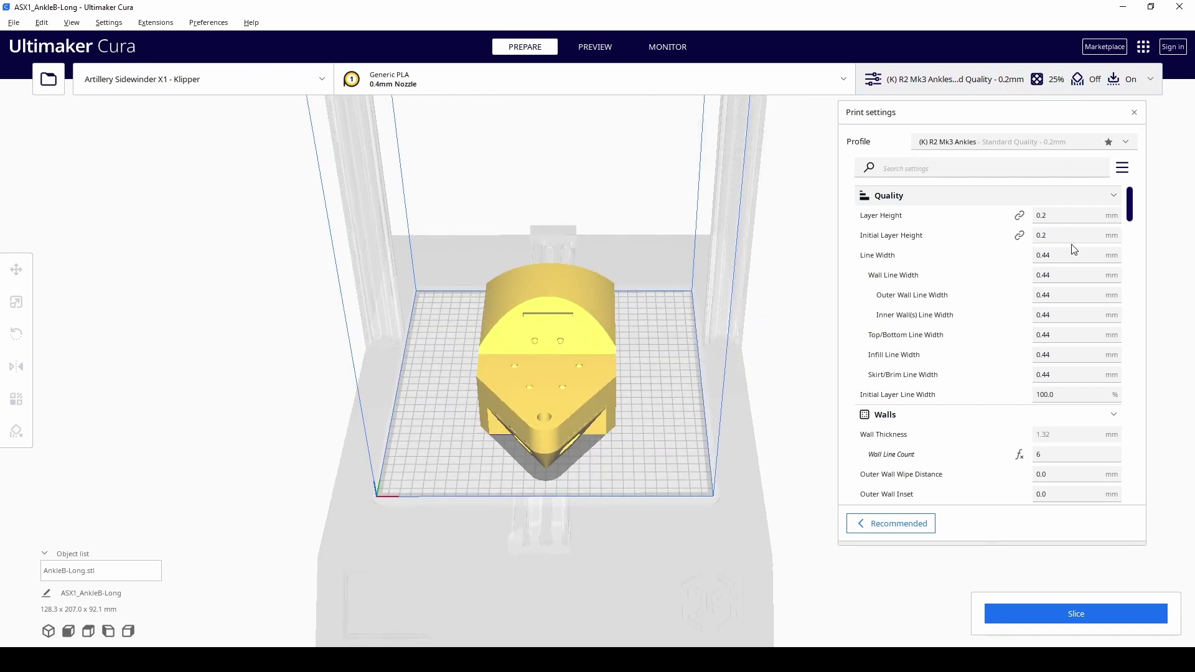
# - Review the wall, top/bottom and infill settings of the R2 Mk3 Ankles profile and look closer at the ankle part
pyautogui.scroll(-1, 1056, 435)
pyautogui.scroll(-8, 1057, 435)
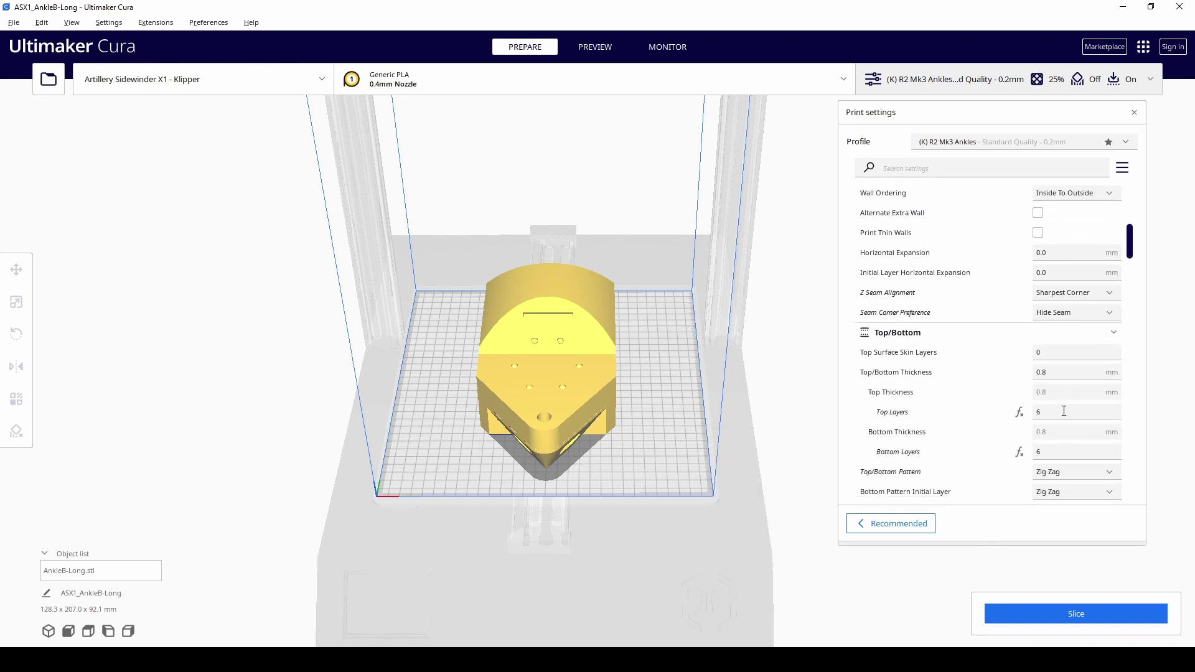
pyautogui.scroll(-10, 1057, 443)
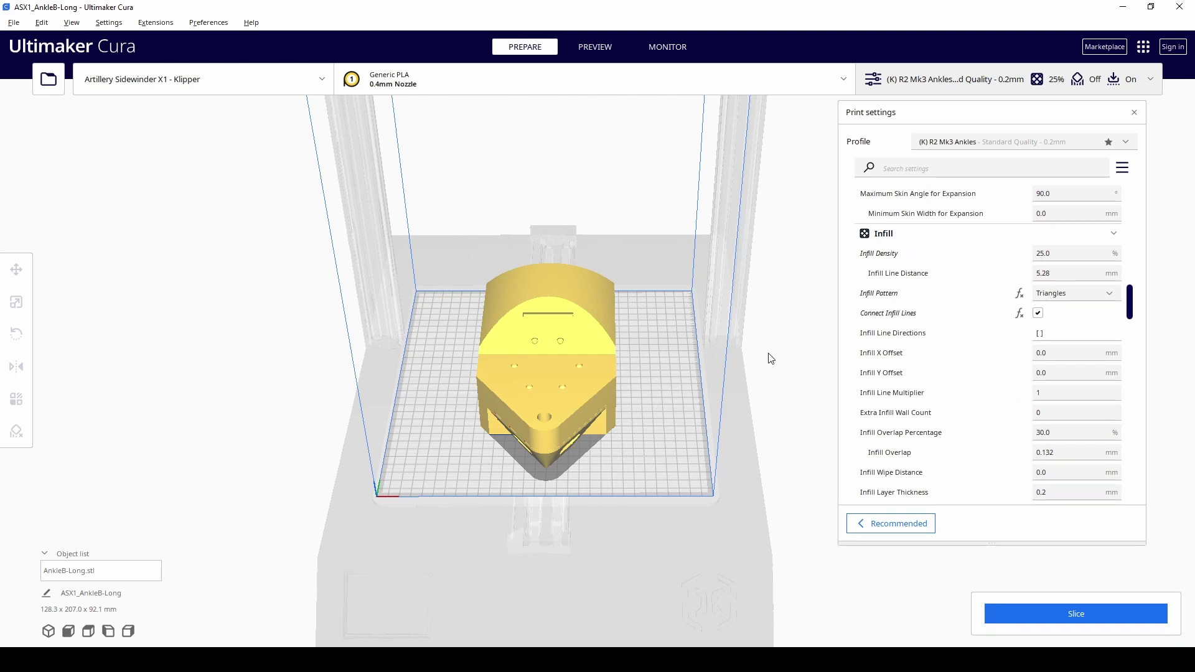
pyautogui.scroll(2, 583, 378)
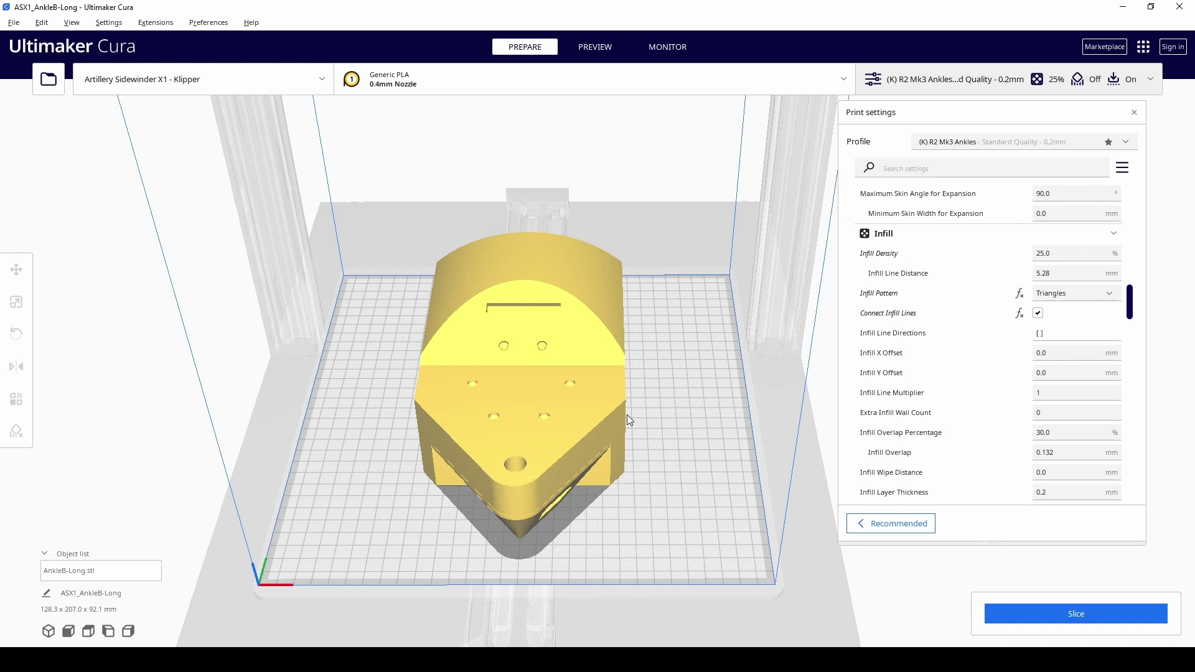
pyautogui.scroll(2, 562, 381)
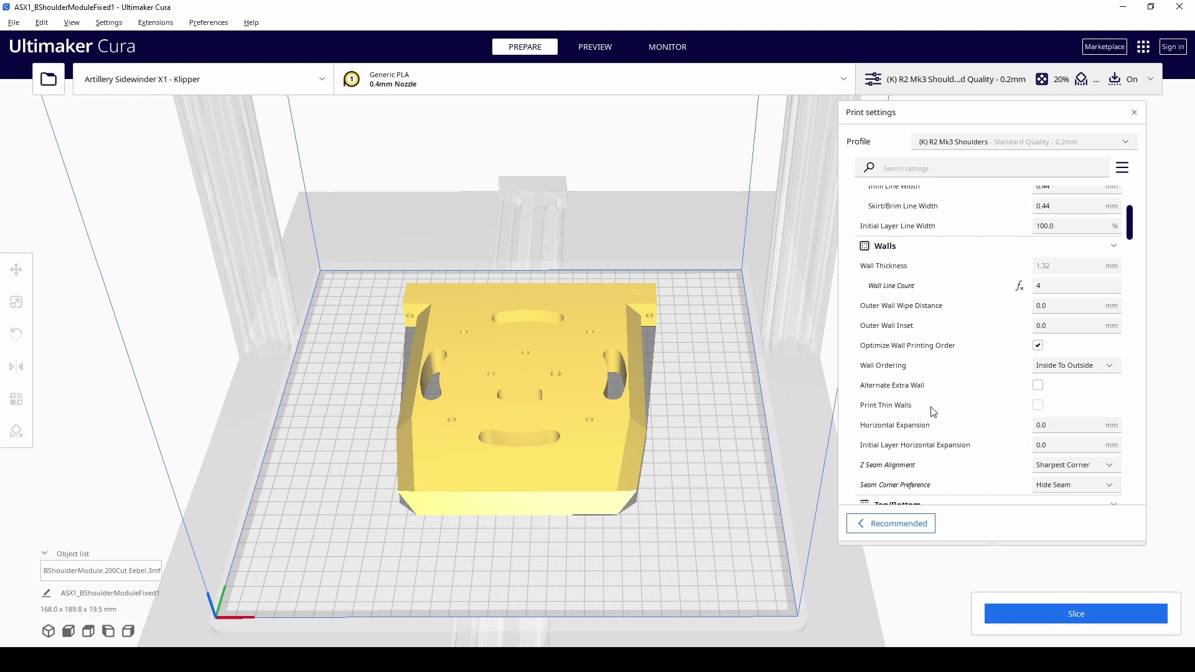
# - Review the wall line count, top/bottom layers, infill density and infill pattern of the R2 Mk3 Shoulders profile for the shoulder module
pyautogui.scroll(5, 1013, 243)
pyautogui.scroll(-5, 1013, 244)
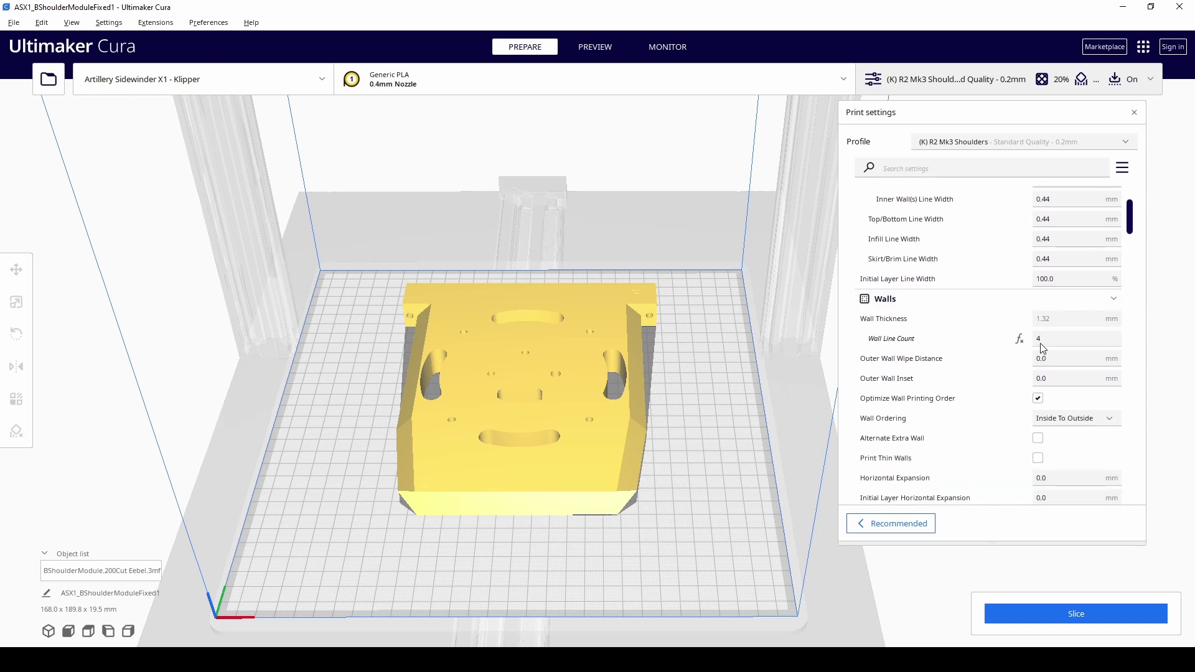
pyautogui.scroll(-6, 1033, 349)
pyautogui.scroll(-8, 1043, 362)
pyautogui.scroll(-1, 1020, 316)
pyautogui.moveTo(992, 369)
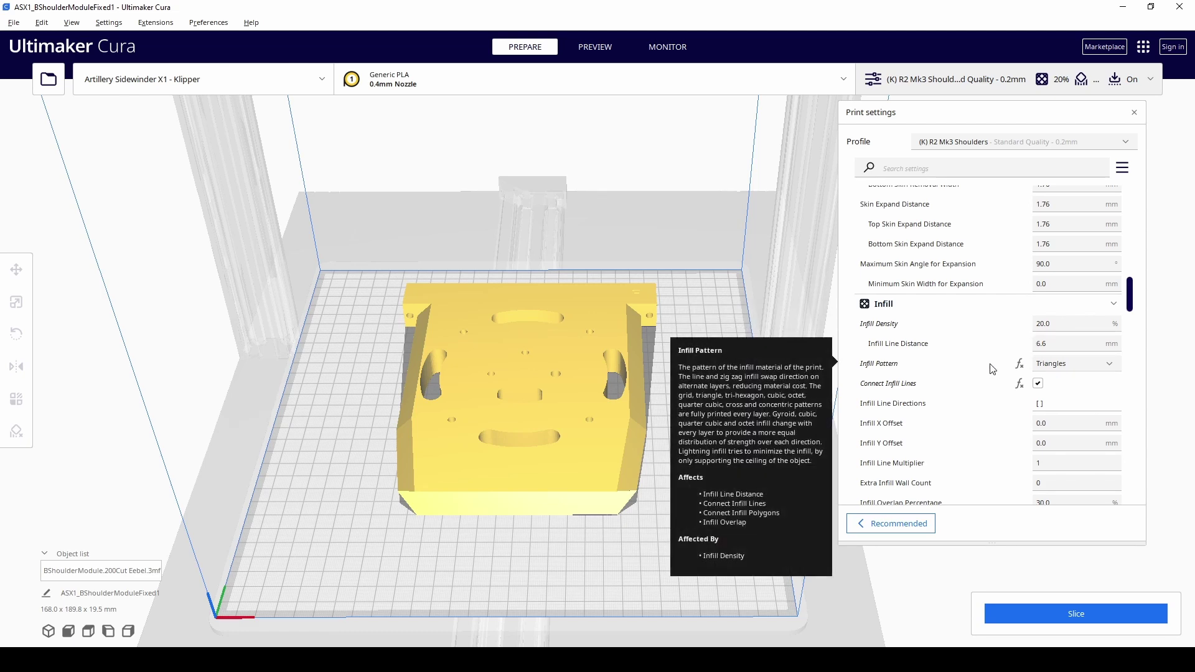